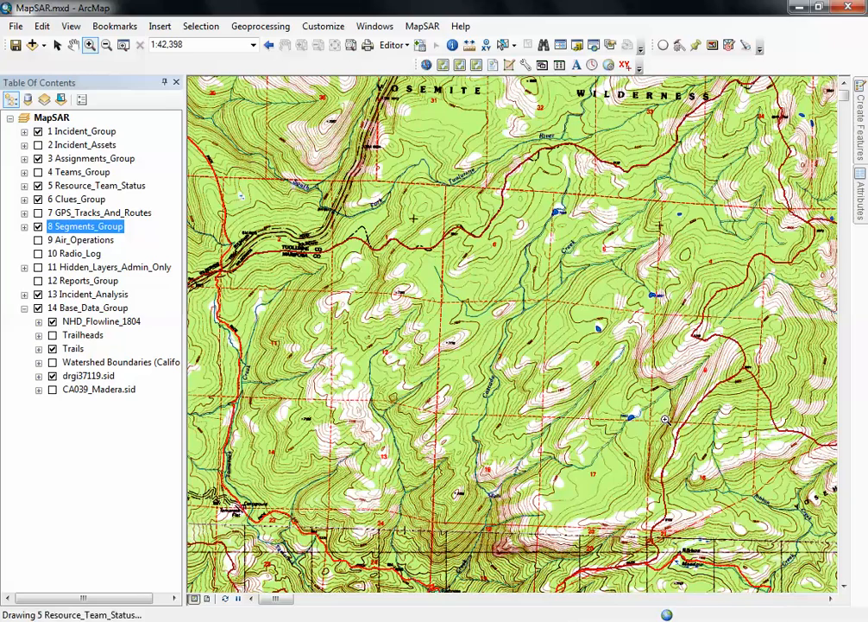
- Hide the NHD_Flowline_1804 layer in the base data and toggle the Trails layer off and back on
{"action": "left_click", "coordinate": [53, 321]}
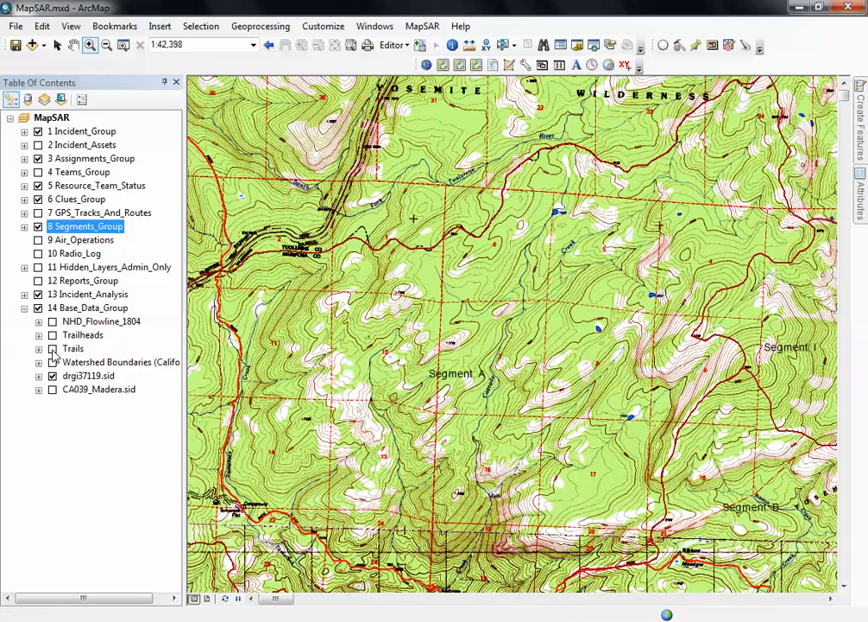
{"action": "left_click", "coordinate": [52, 349]}
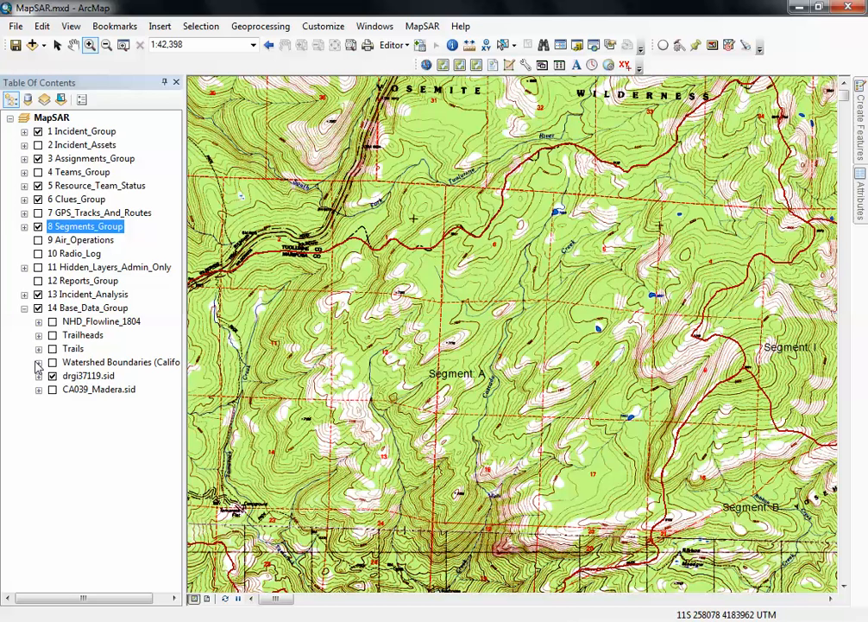
{"action": "left_click", "coordinate": [52, 349]}
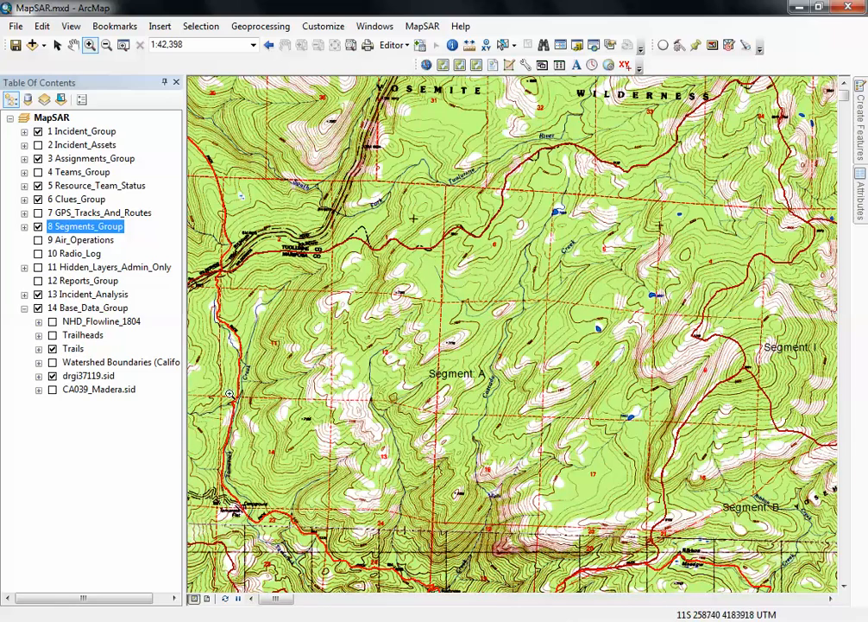
- Start an edit session with the 10 Radio_Log layer's workspace, with the map centred on the trails west of Segment A
{"action": "left_click", "coordinate": [75, 48]}
{"action": "left_click_drag", "start_coordinate": [316, 482], "coordinate": [515, 384]}
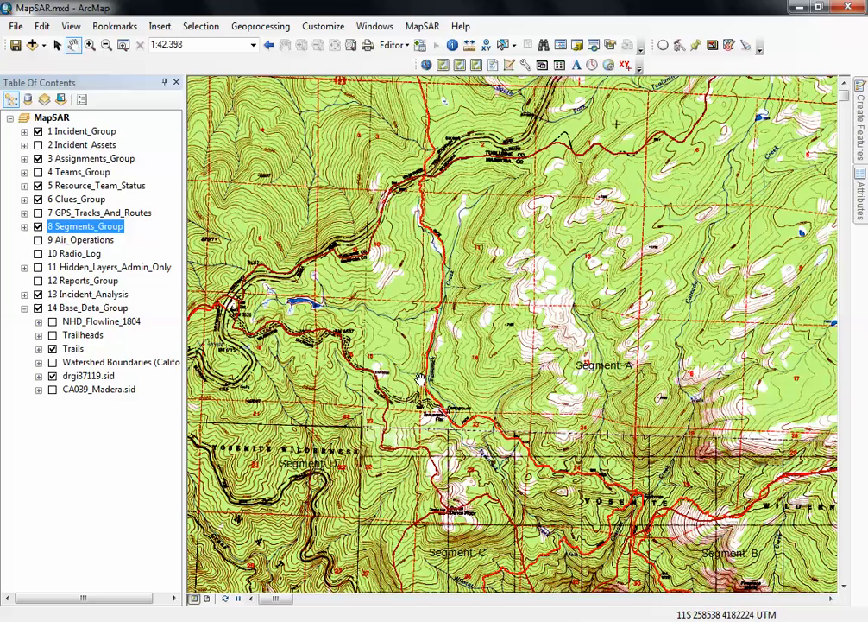
{"action": "left_click", "coordinate": [392, 46]}
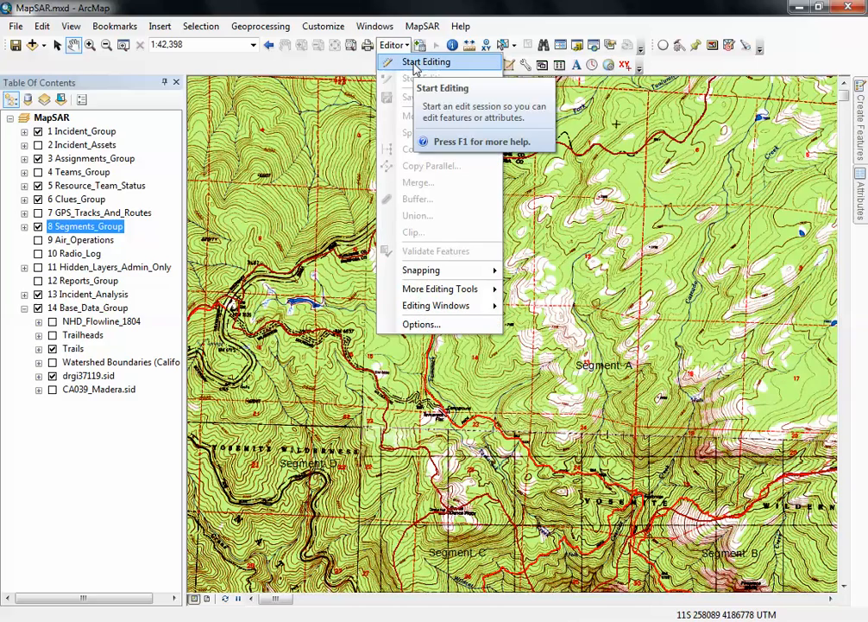
{"action": "left_click", "coordinate": [417, 65]}
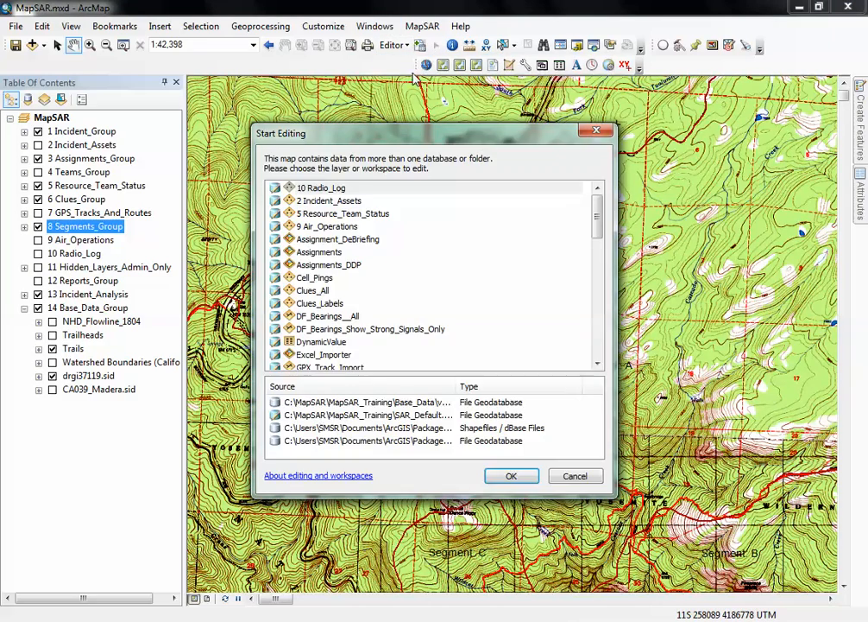
{"action": "left_click", "coordinate": [509, 476]}
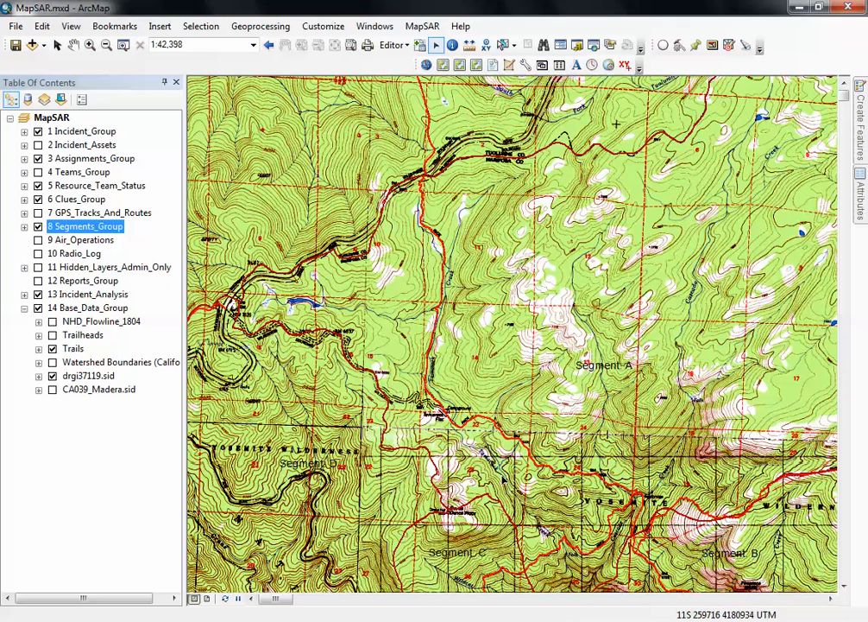
- Select the north-south trail west of Segment A and bring up the Assignments layers and feature templates
{"action": "left_click", "coordinate": [443, 297]}
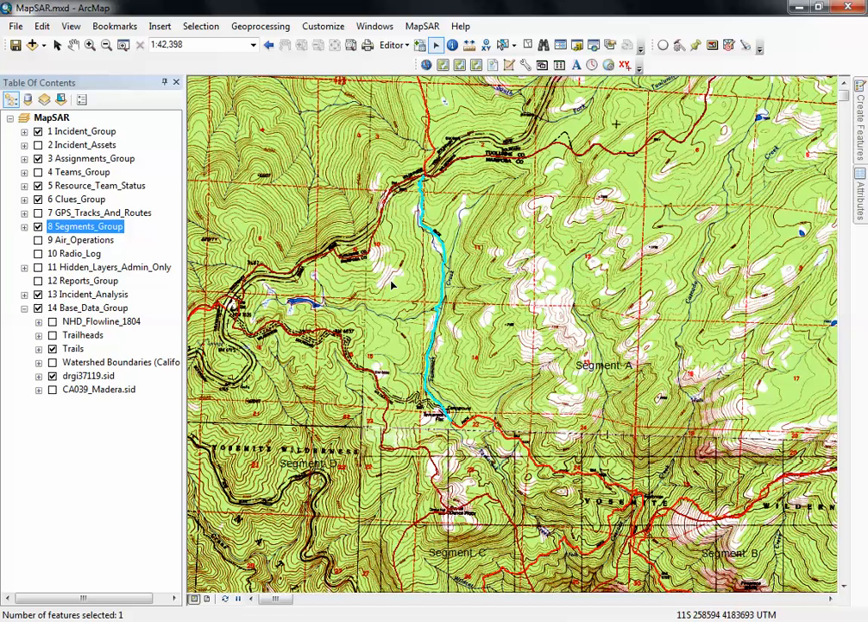
{"action": "left_click", "coordinate": [24, 158]}
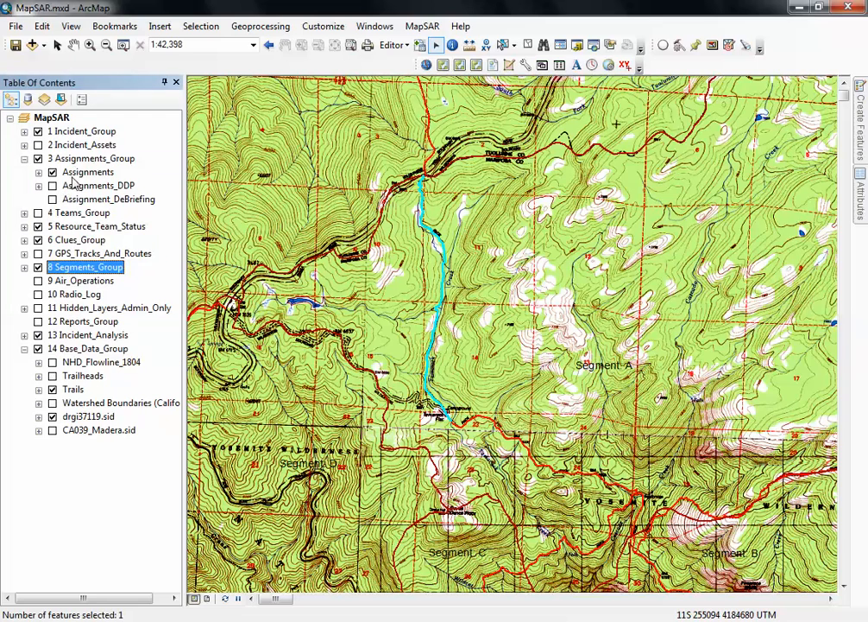
{"action": "left_click", "coordinate": [862, 129]}
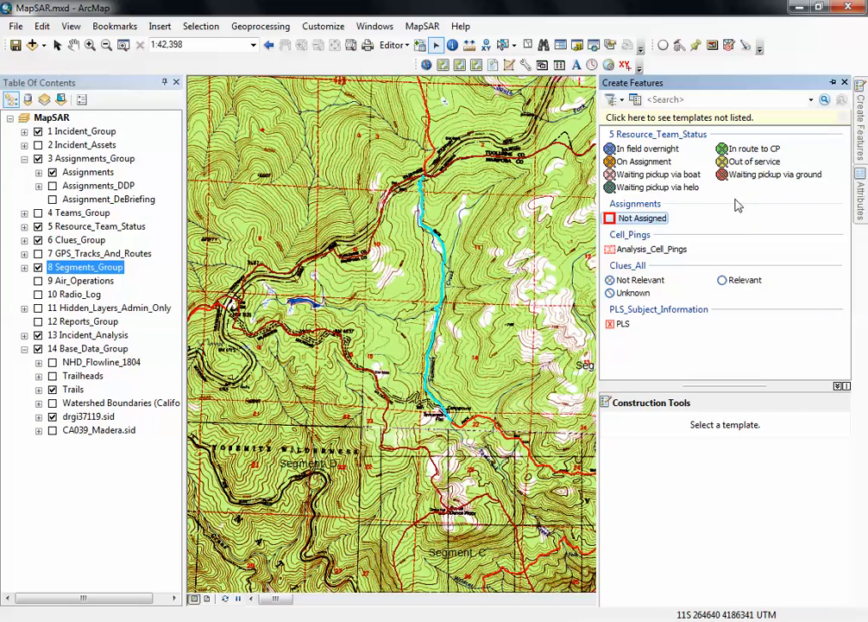
{"action": "left_click", "coordinate": [38, 159]}
{"action": "left_click", "coordinate": [38, 159]}
- Buffer the selected trail by a distance of 10 using the Not Assigned template of the Assignments layer
{"action": "mouse_move", "coordinate": [439, 257]}
{"action": "left_click", "coordinate": [393, 45]}
{"action": "left_click", "coordinate": [418, 200]}
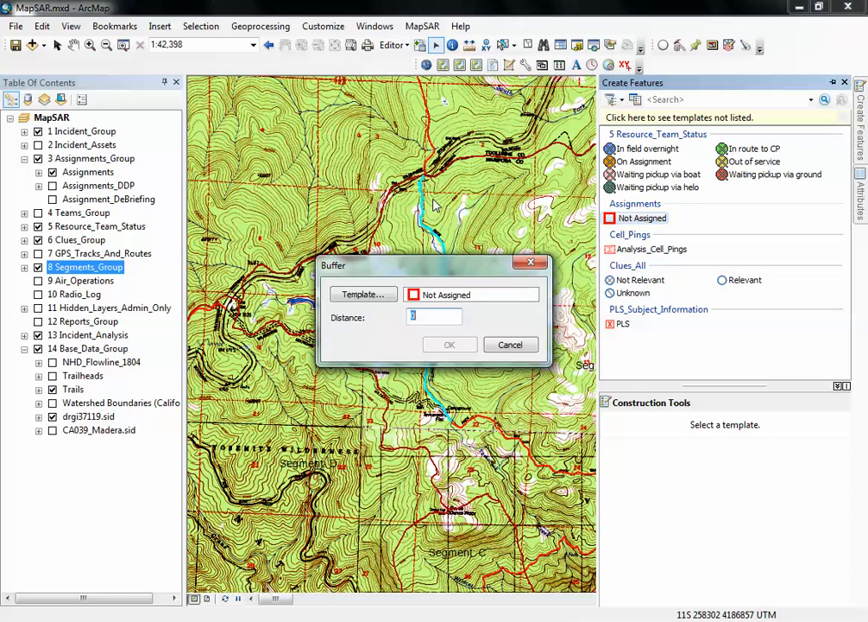
{"action": "left_click", "coordinate": [363, 295]}
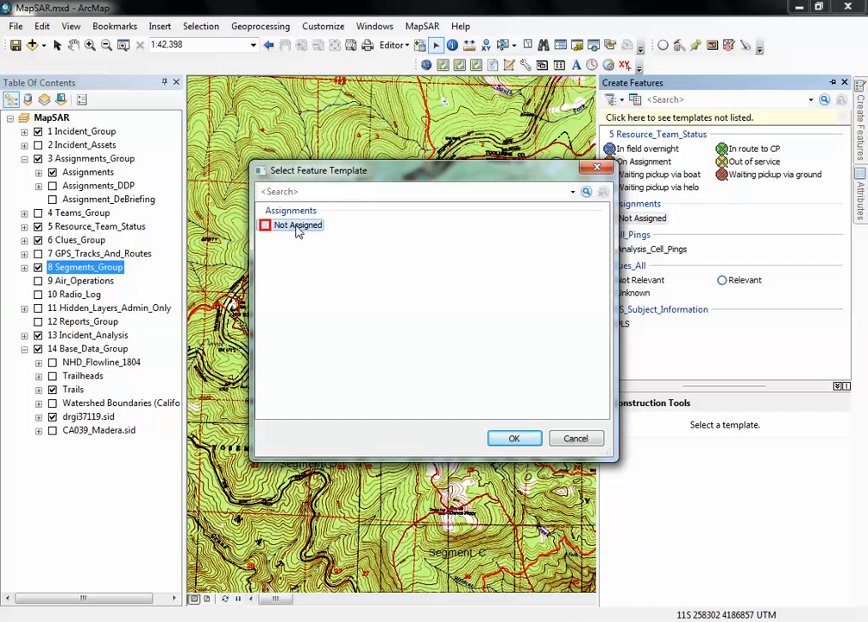
{"action": "left_click", "coordinate": [516, 441]}
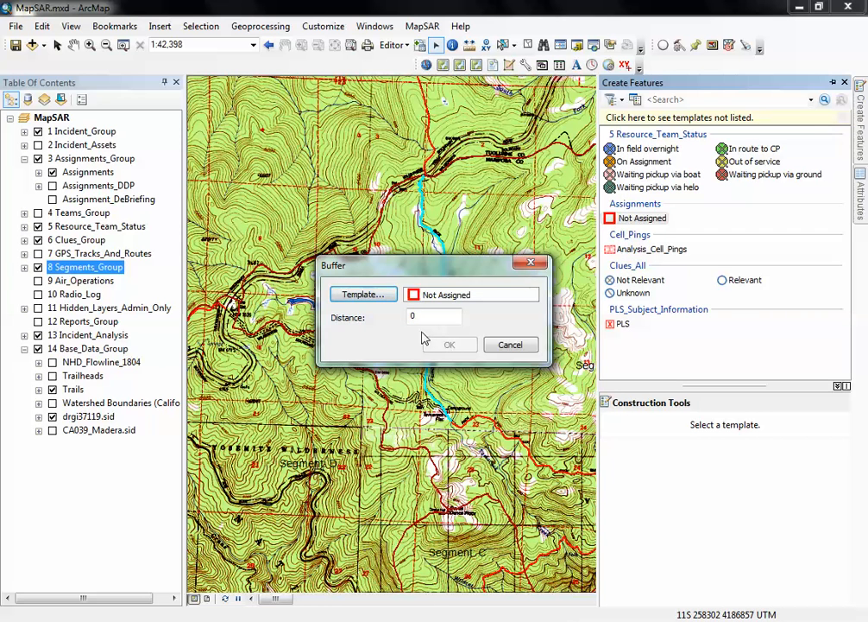
{"action": "left_click_drag", "start_coordinate": [417, 270], "coordinate": [407, 420]}
{"action": "double_click", "coordinate": [426, 467]}
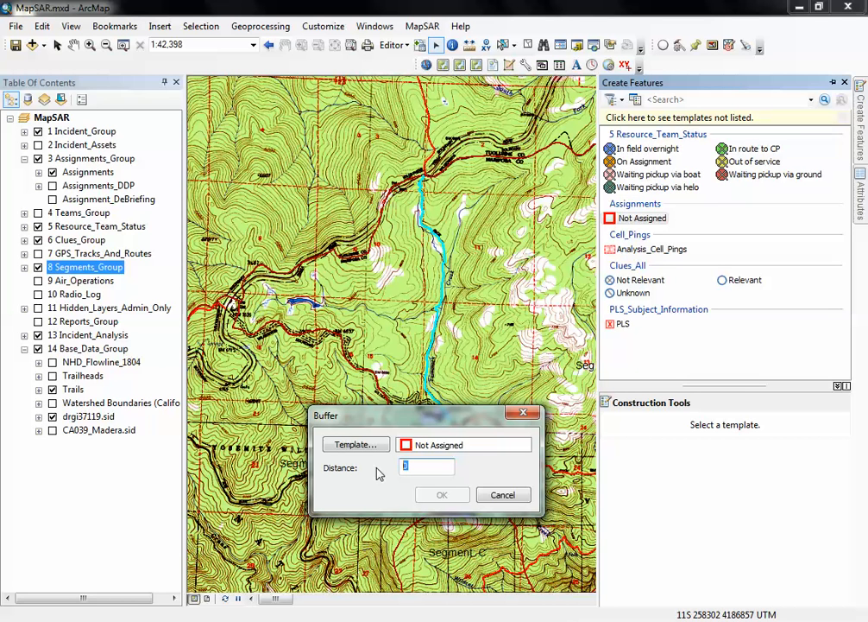
{"action": "type", "text": "10"}
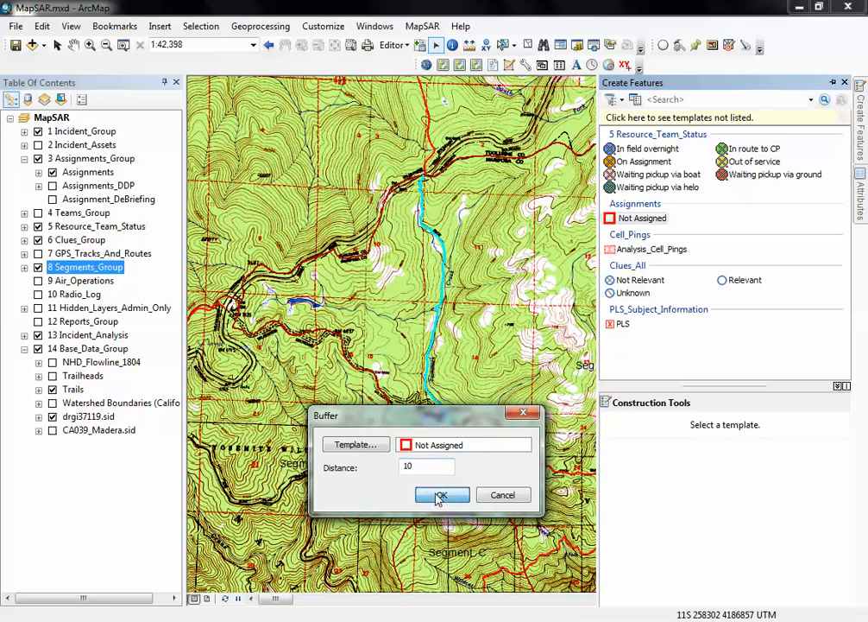
{"action": "left_click", "coordinate": [440, 495]}
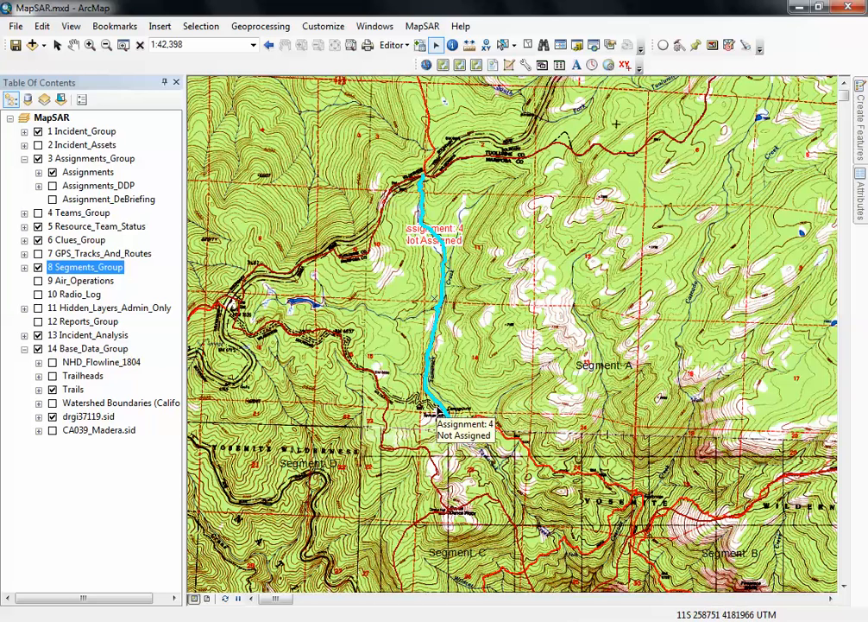
- Show the NHD_Flowline_1804 layer and make it selectable in place of the Trails layer
{"action": "left_click", "coordinate": [52, 416]}
{"action": "left_click", "coordinate": [53, 362]}
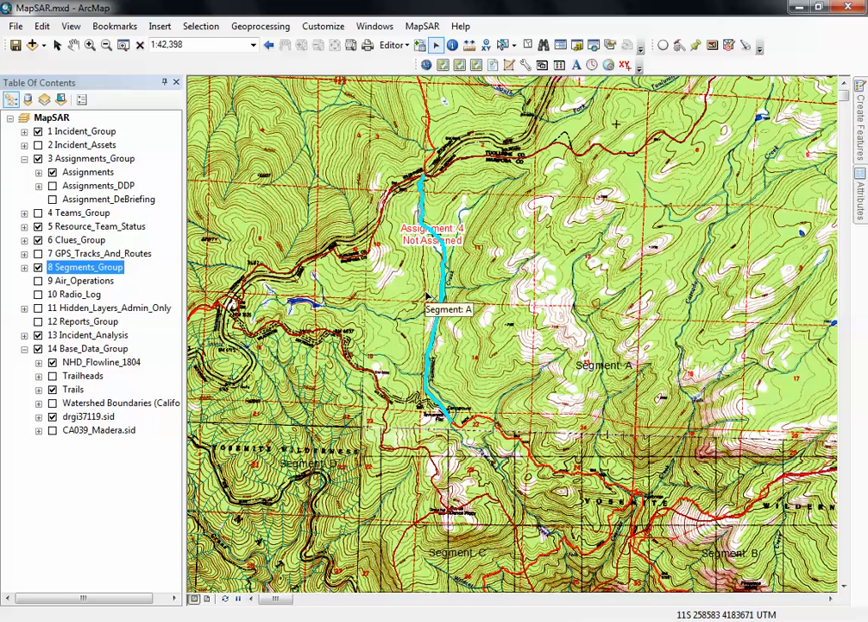
{"action": "mouse_move", "coordinate": [393, 322]}
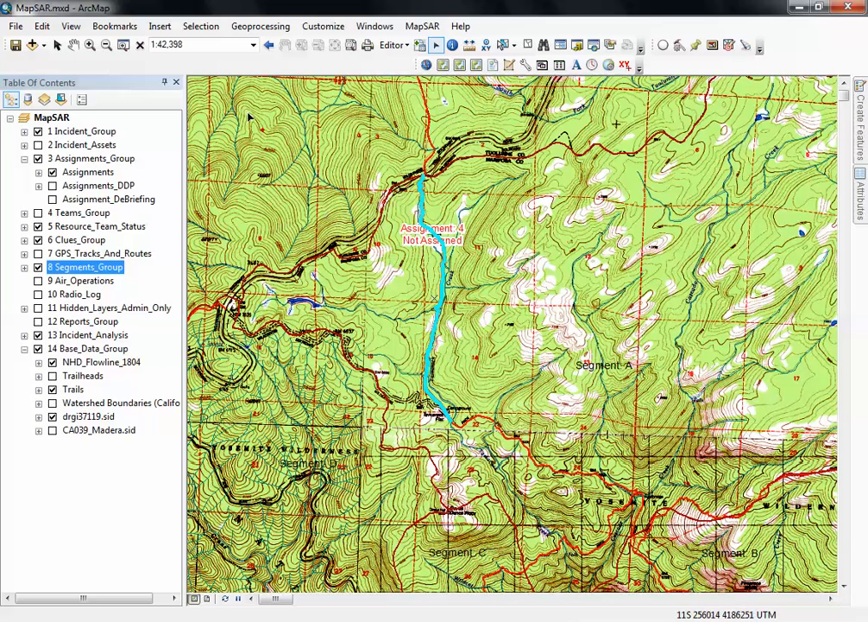
{"action": "left_click", "coordinate": [198, 27]}
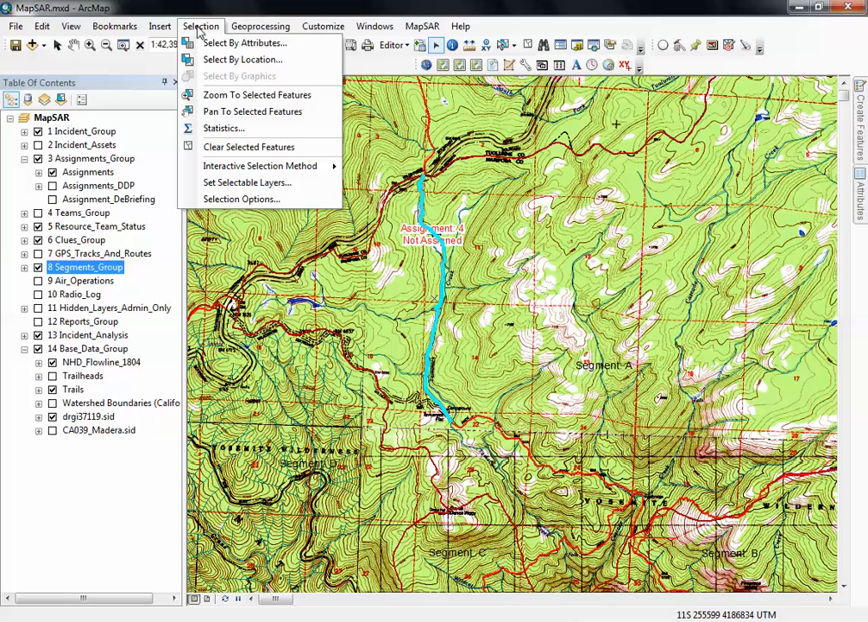
{"action": "left_click", "coordinate": [219, 183]}
{"action": "left_click_drag", "start_coordinate": [206, 195], "coordinate": [195, 444]}
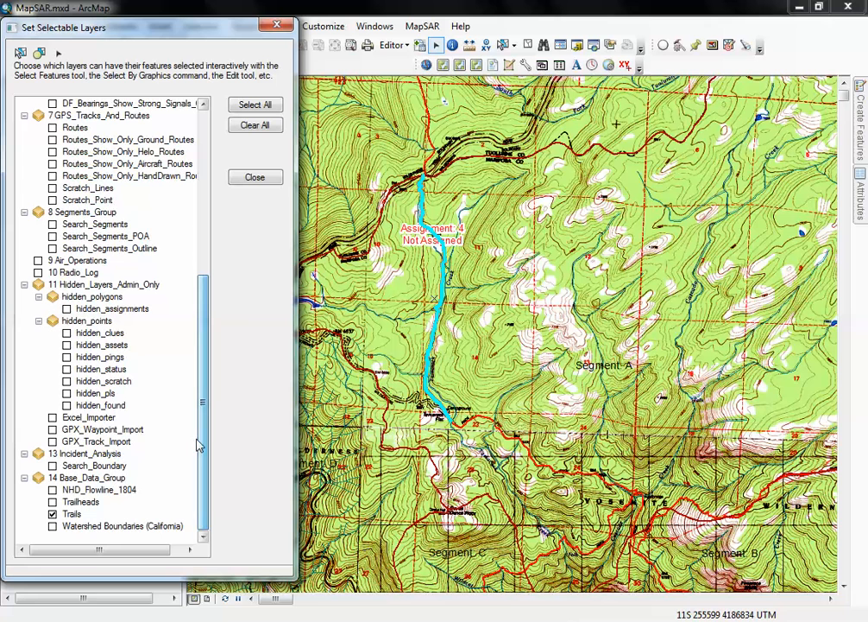
{"action": "left_click", "coordinate": [53, 513]}
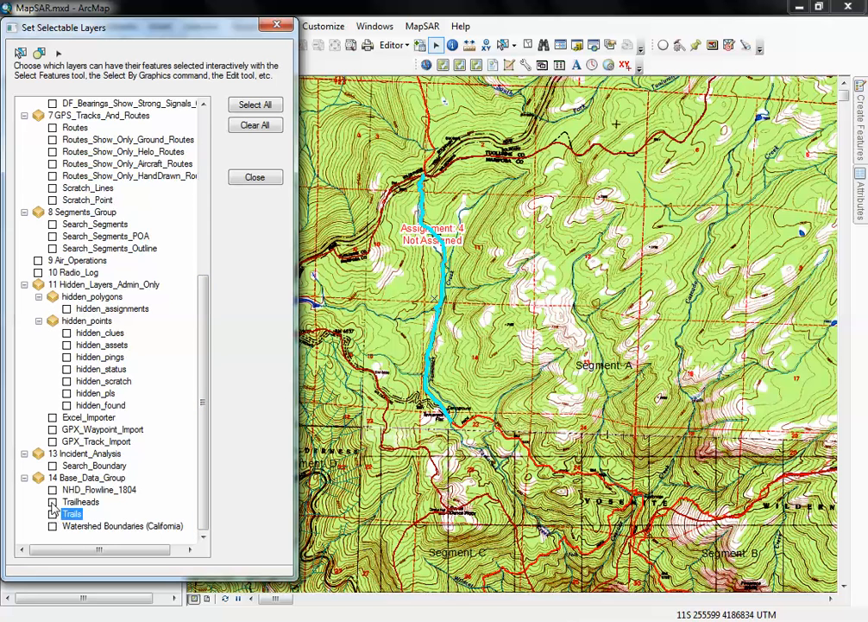
{"action": "left_click", "coordinate": [53, 489]}
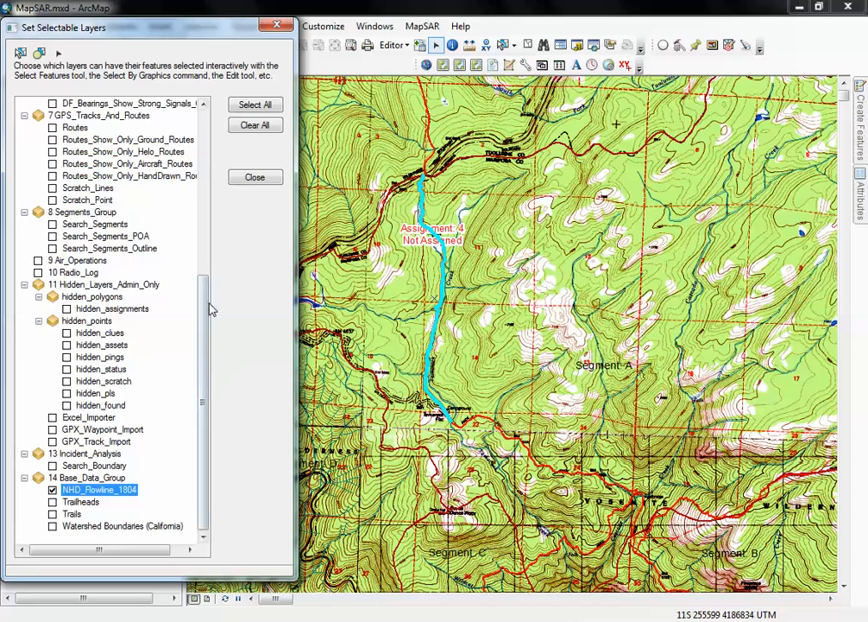
{"action": "scroll", "coordinate": [168, 242], "scroll_direction": "up", "scroll_amount": 8}
{"action": "left_click", "coordinate": [276, 28]}
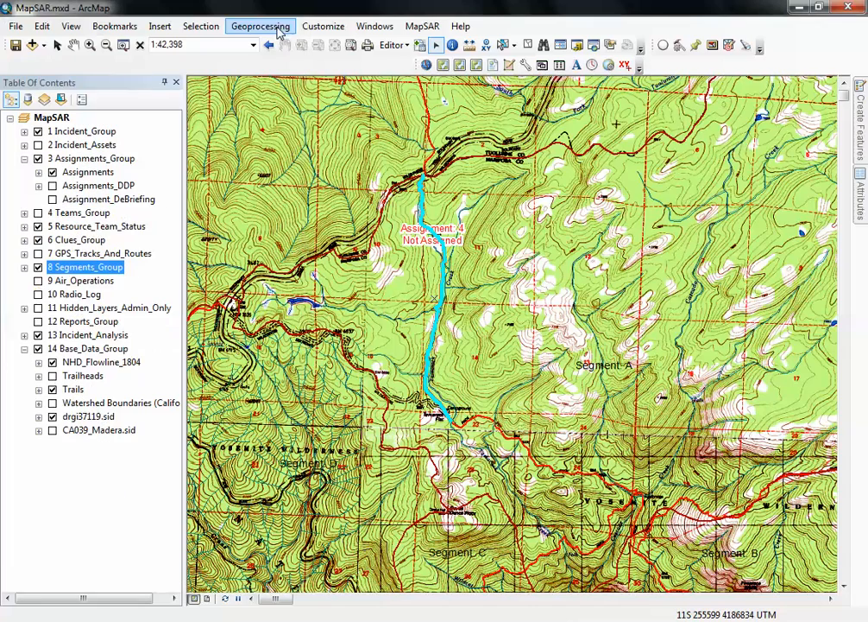
- Try to select the stream lines alongside the new trail assignment by boxing them on the map
{"action": "mouse_move", "coordinate": [422, 335]}
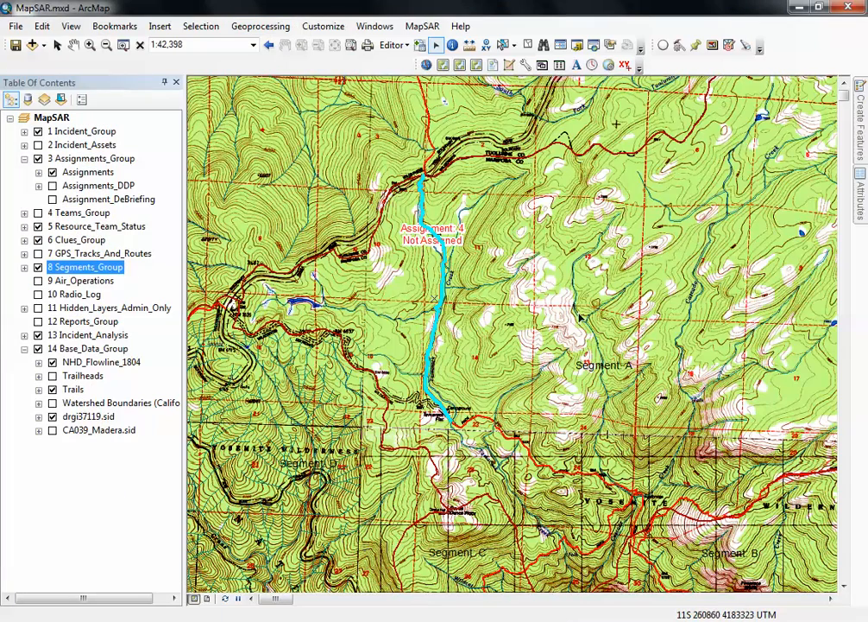
{"action": "left_click_drag", "start_coordinate": [458, 295], "coordinate": [425, 312]}
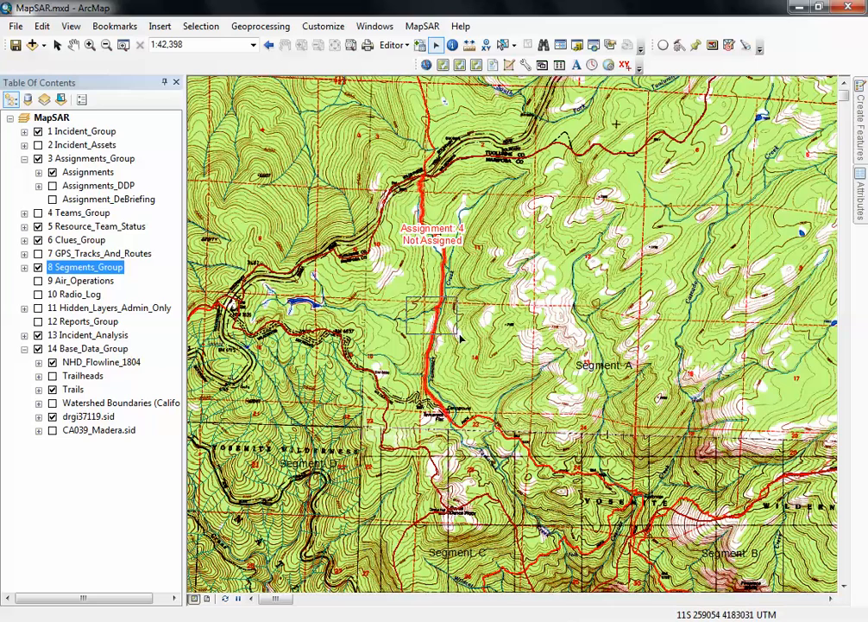
{"action": "left_click_drag", "start_coordinate": [421, 262], "coordinate": [461, 269]}
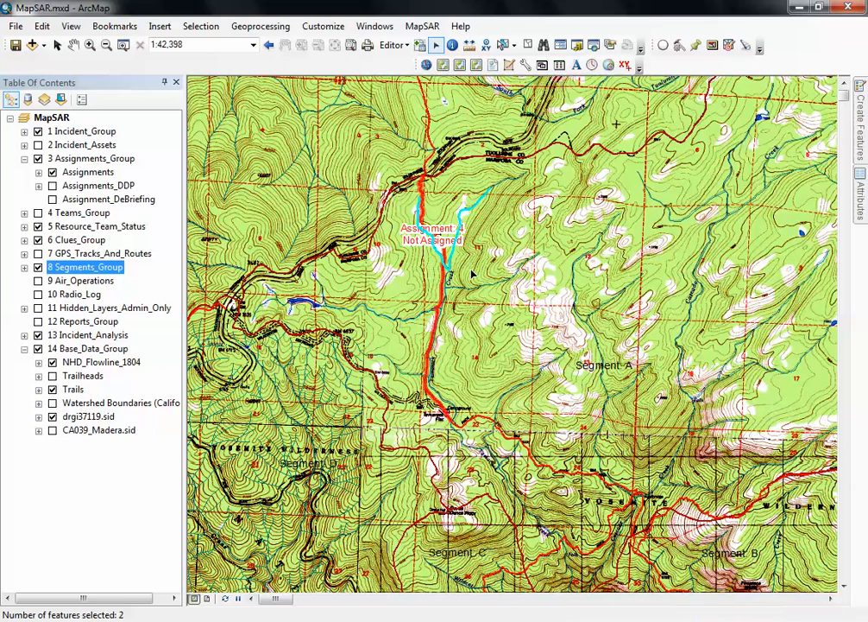
{"action": "left_click_drag", "start_coordinate": [453, 327], "coordinate": [408, 350]}
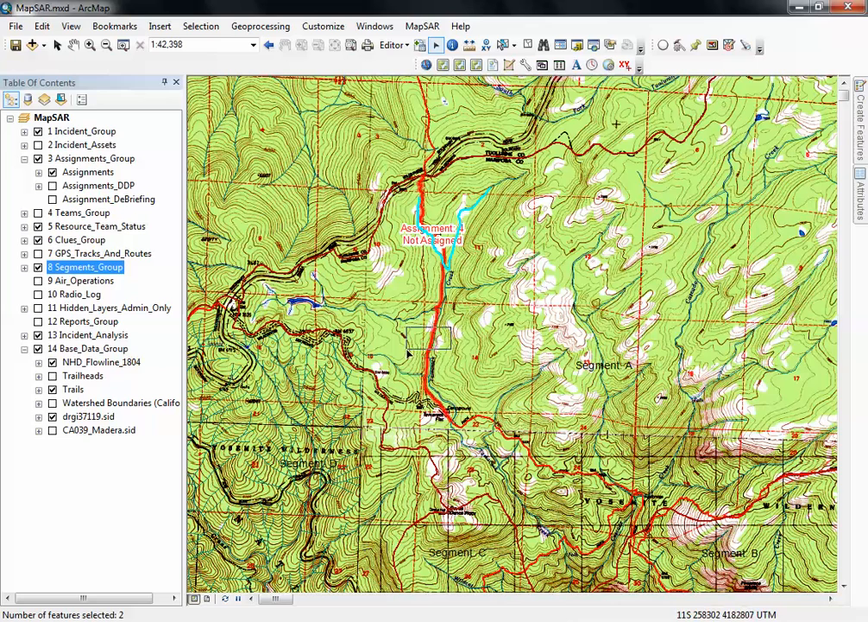
{"action": "left_click_drag", "start_coordinate": [457, 271], "coordinate": [469, 268]}
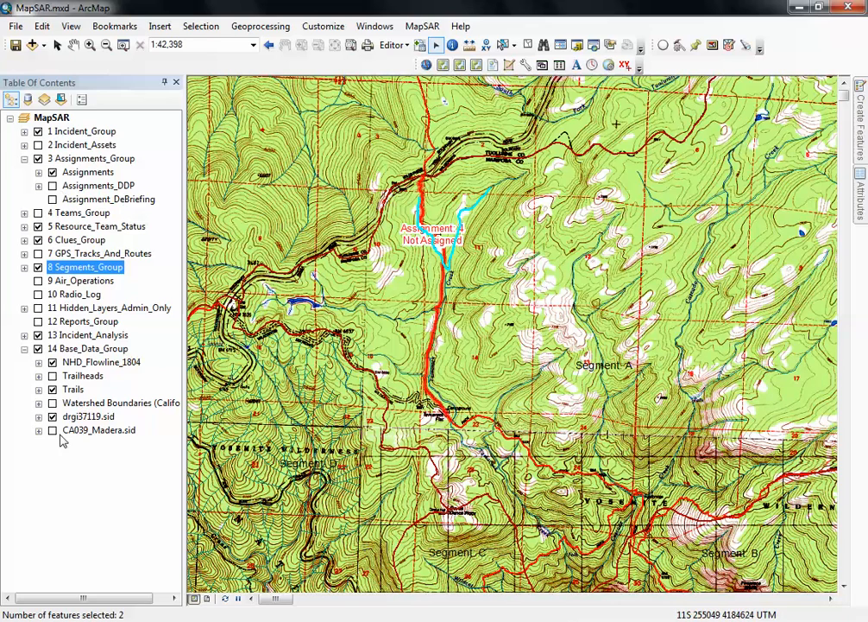
- Hide the Assignments_Group and the drgi37119.sid topographic base map
{"action": "left_click", "coordinate": [38, 159]}
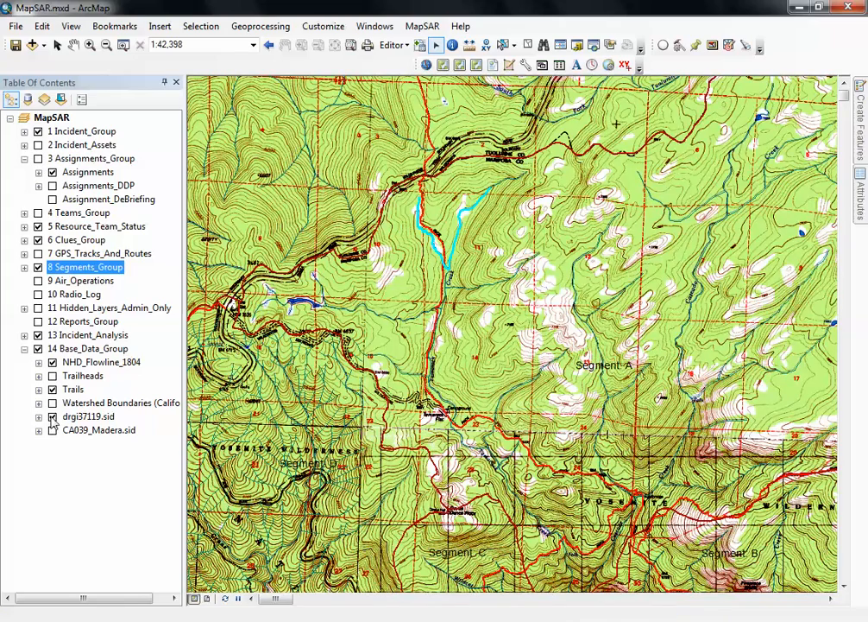
{"action": "left_click", "coordinate": [52, 416]}
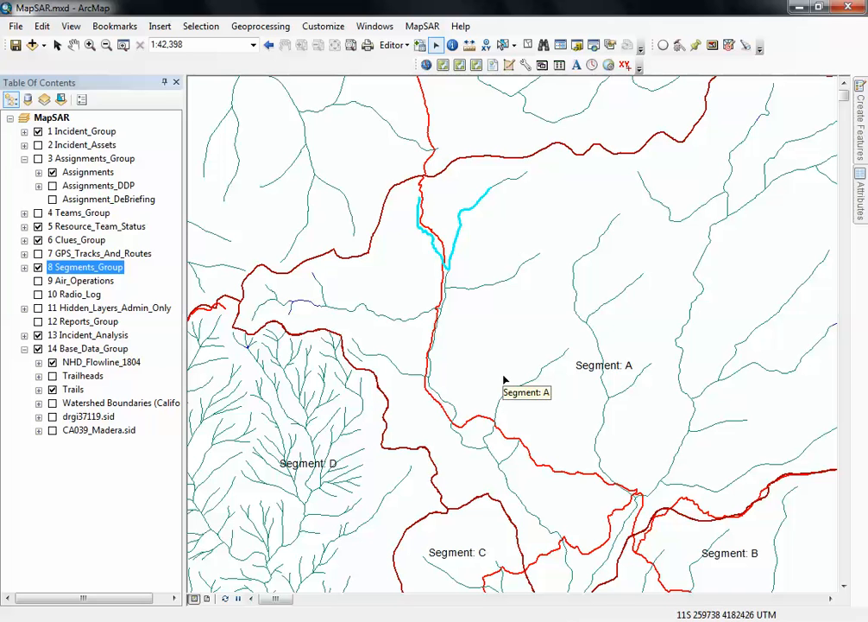
- Try selecting the upper creek branches beside the trail individually, and clear the selection
{"action": "left_click", "coordinate": [491, 276]}
{"action": "left_click_drag", "start_coordinate": [444, 207], "coordinate": [468, 229]}
{"action": "left_click", "coordinate": [432, 235]}
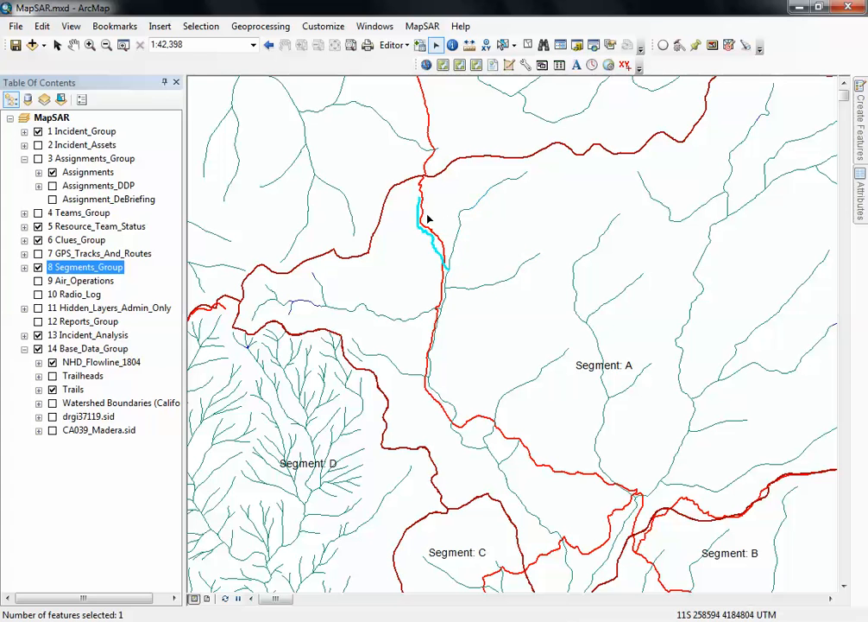
{"action": "left_click", "coordinate": [355, 216]}
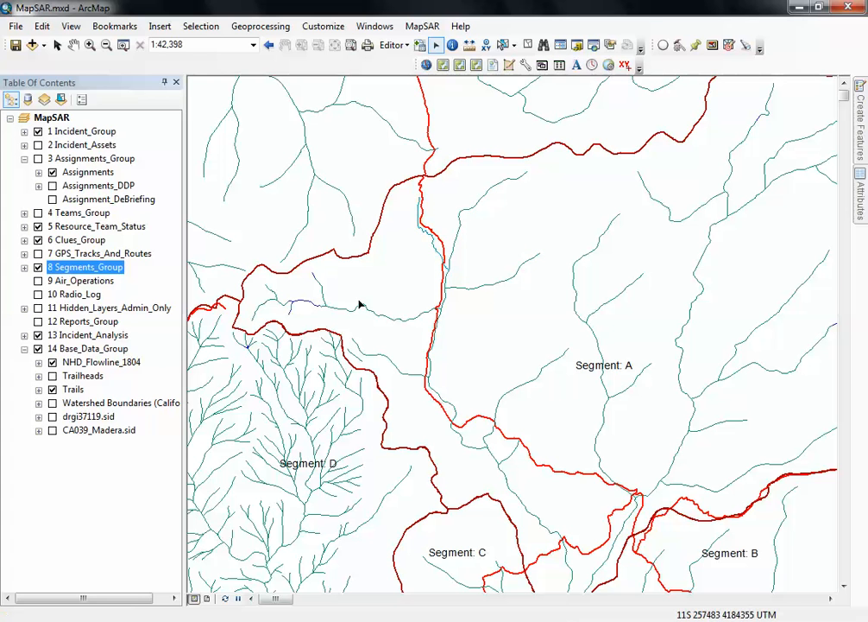
{"action": "left_click", "coordinate": [204, 26]}
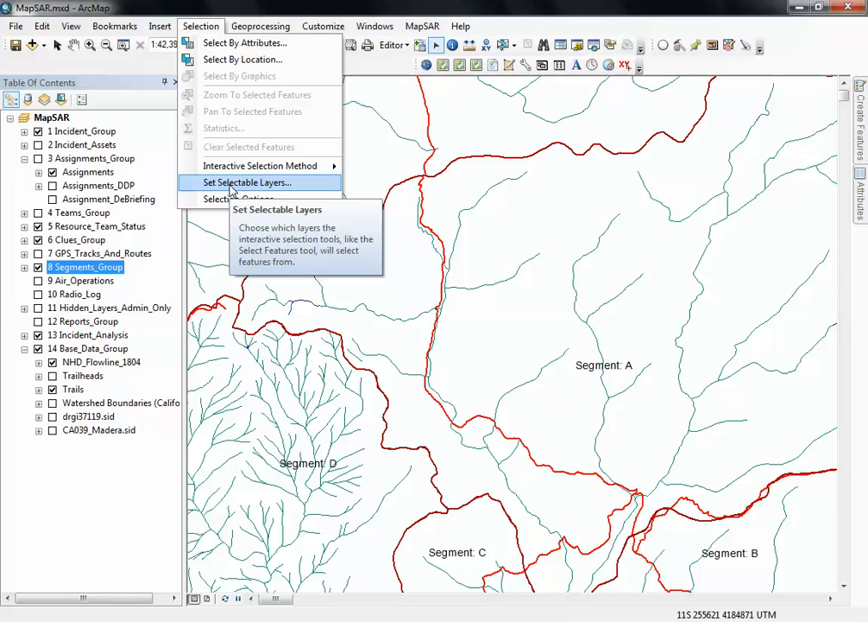
{"action": "left_click", "coordinate": [519, 228]}
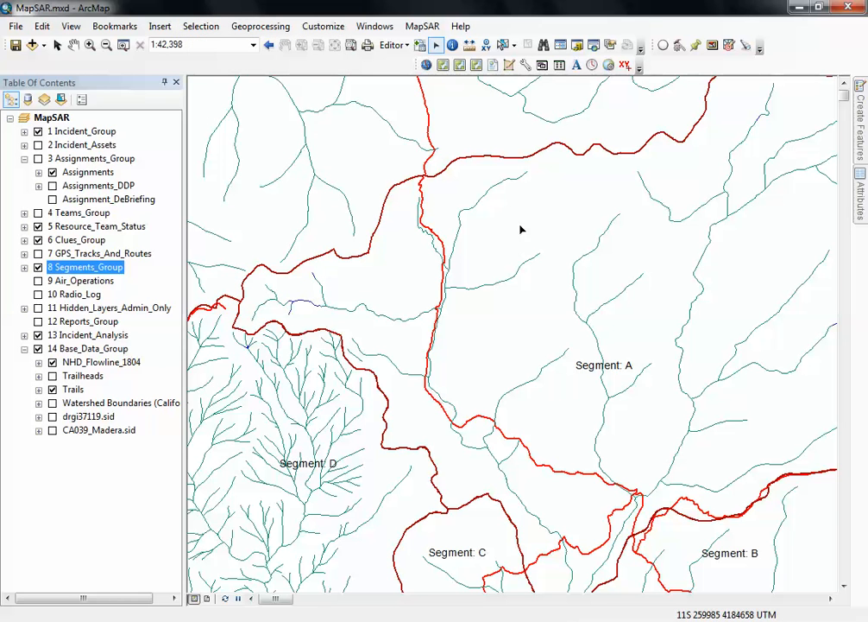
{"action": "left_click", "coordinate": [427, 238]}
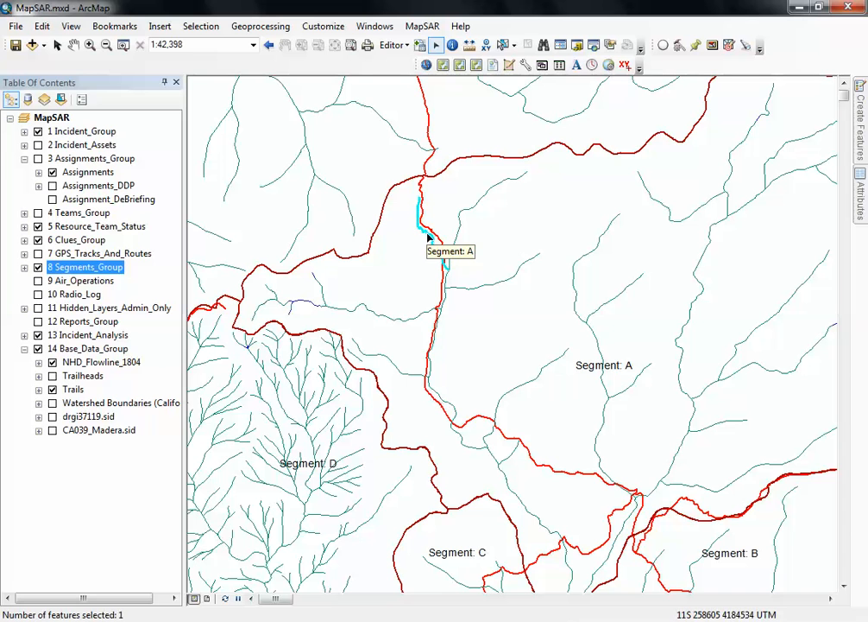
{"action": "left_click", "coordinate": [444, 301]}
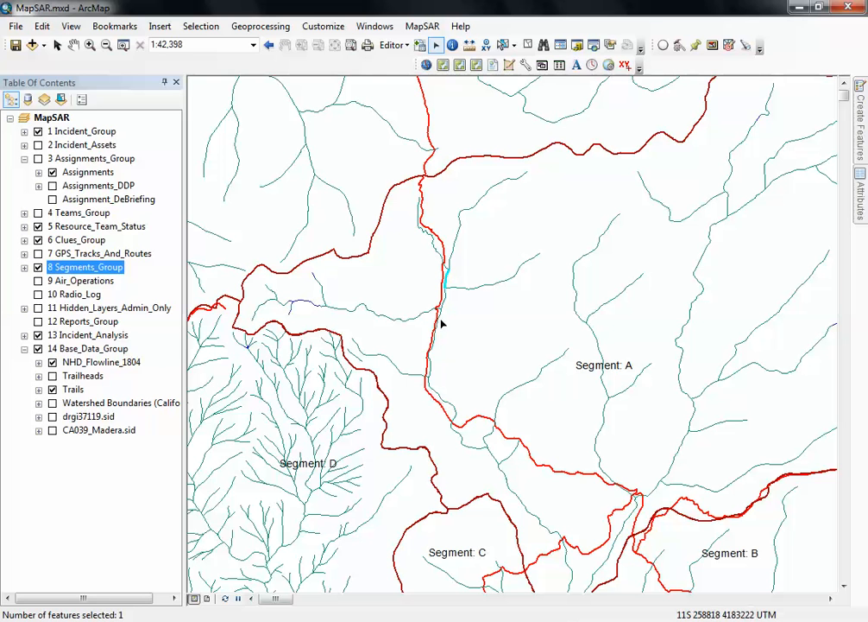
{"action": "left_click", "coordinate": [440, 373]}
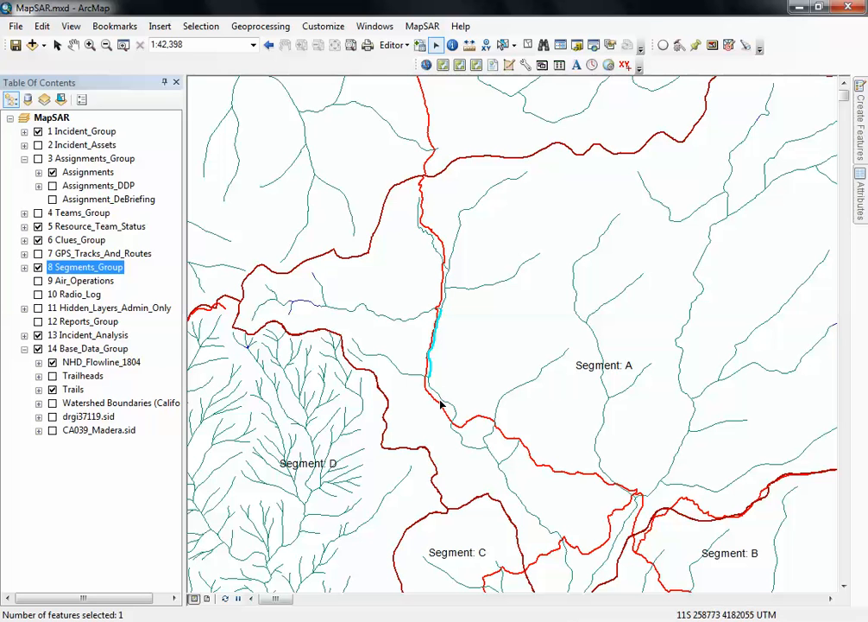
{"action": "left_click", "coordinate": [443, 405]}
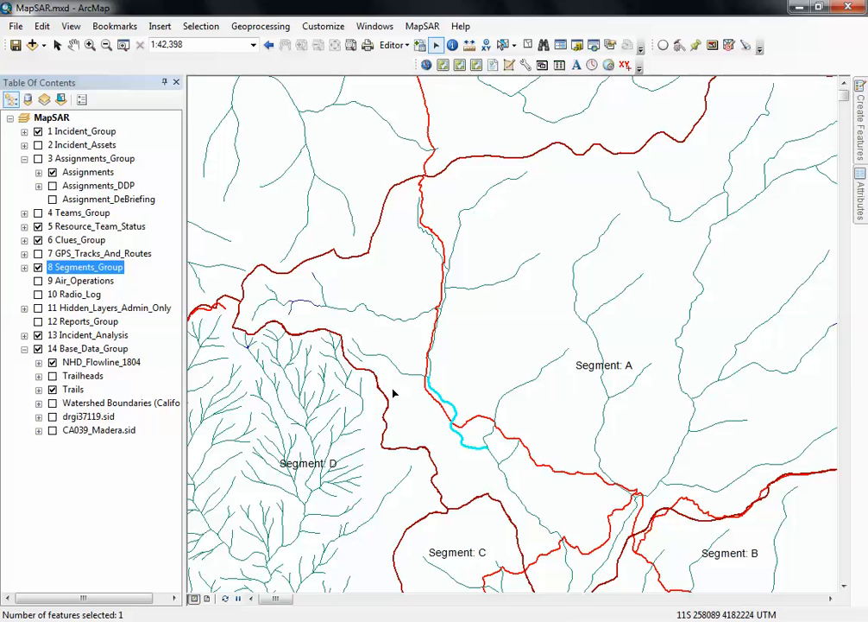
{"action": "left_click", "coordinate": [464, 357]}
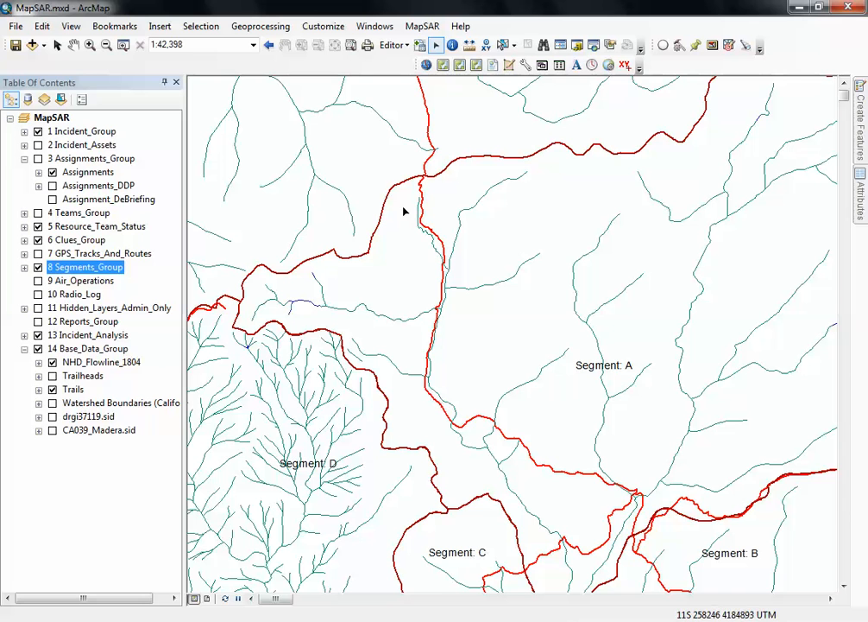
- Select all the connected creek segments beside the trail together, from below the northern road down past the east edge of Segment C
{"action": "left_click", "coordinate": [439, 248]}
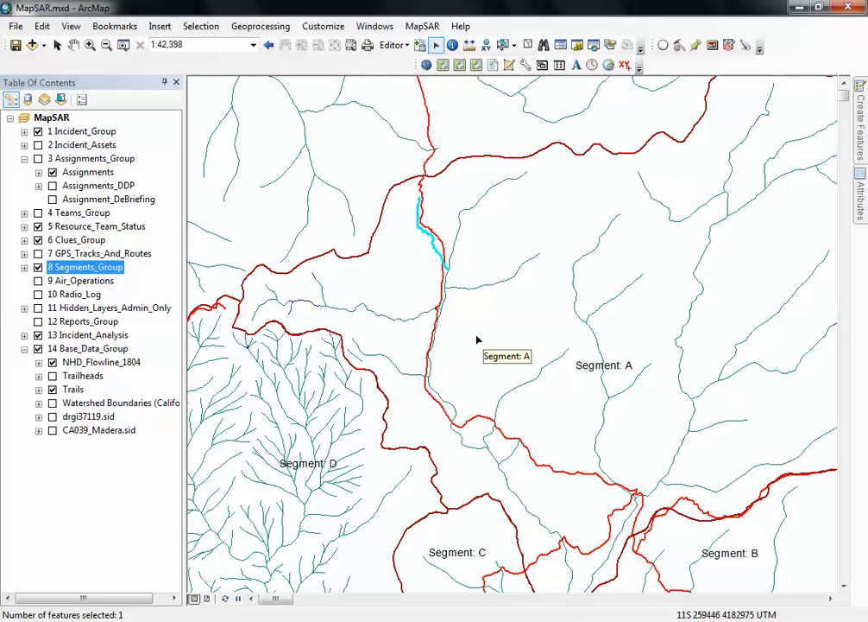
{"action": "left_click", "coordinate": [446, 285], "text": "shift"}
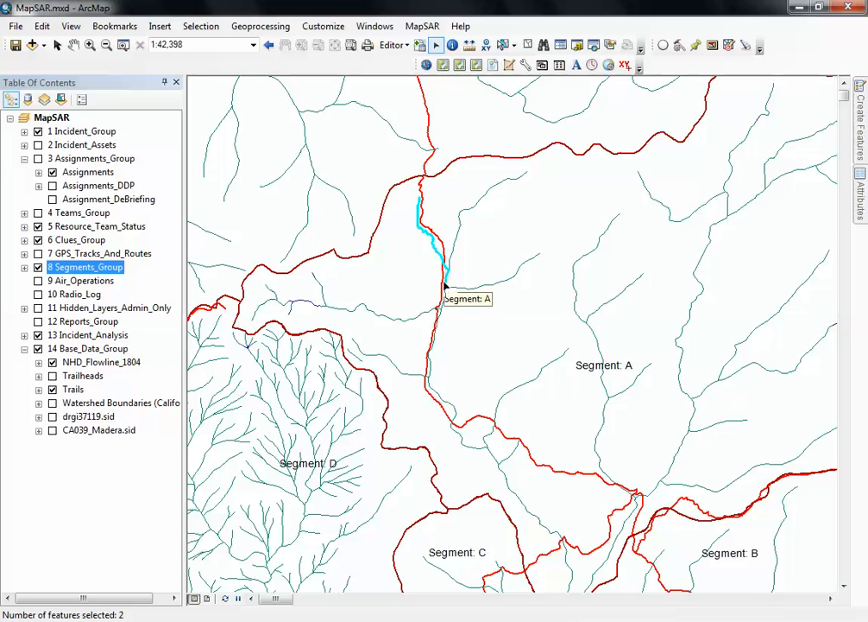
{"action": "left_click", "coordinate": [432, 332], "text": "shift"}
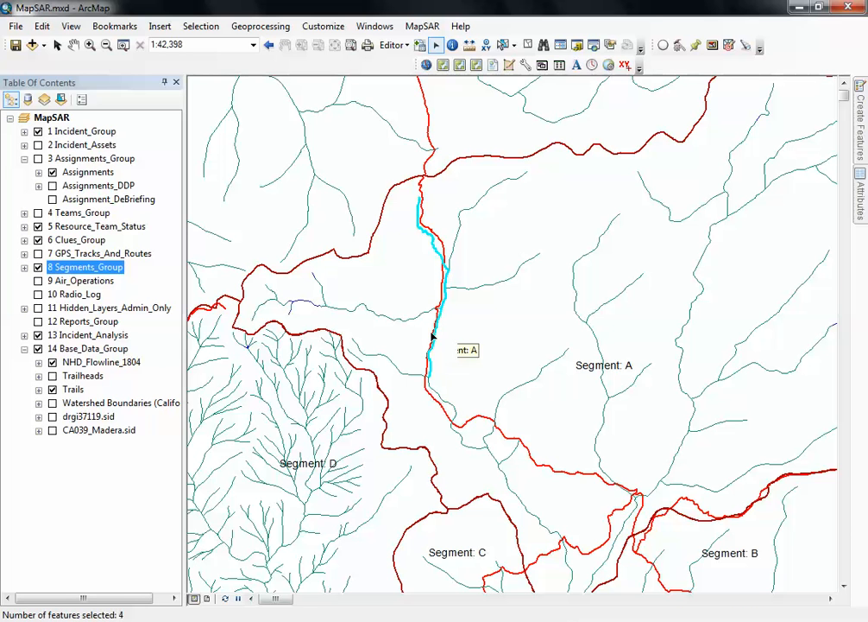
{"action": "left_click", "coordinate": [448, 393], "text": "shift"}
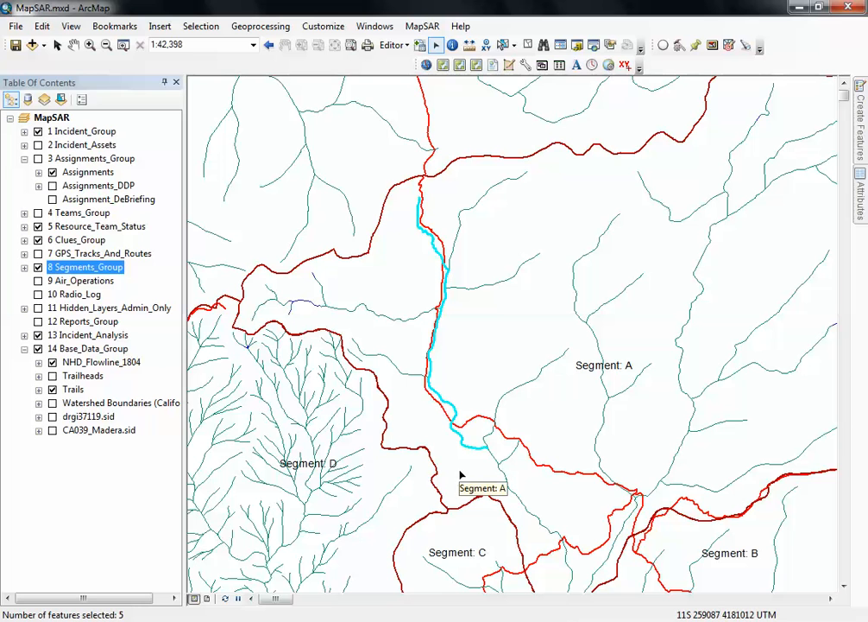
{"action": "left_click", "coordinate": [495, 460], "text": "shift"}
{"action": "left_click", "coordinate": [501, 485], "text": "shift"}
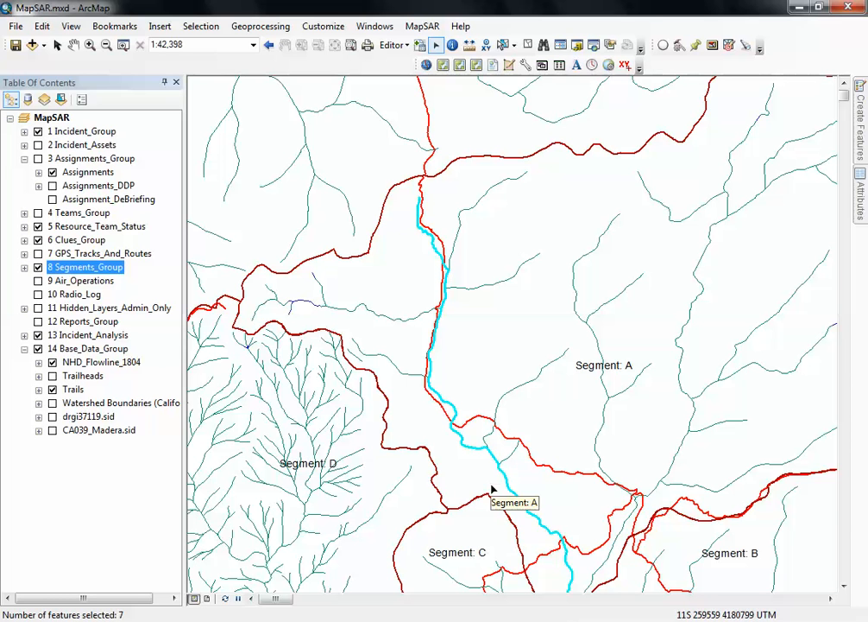
{"action": "left_click", "coordinate": [491, 439], "text": "shift"}
{"action": "left_click", "coordinate": [495, 403], "text": "shift"}
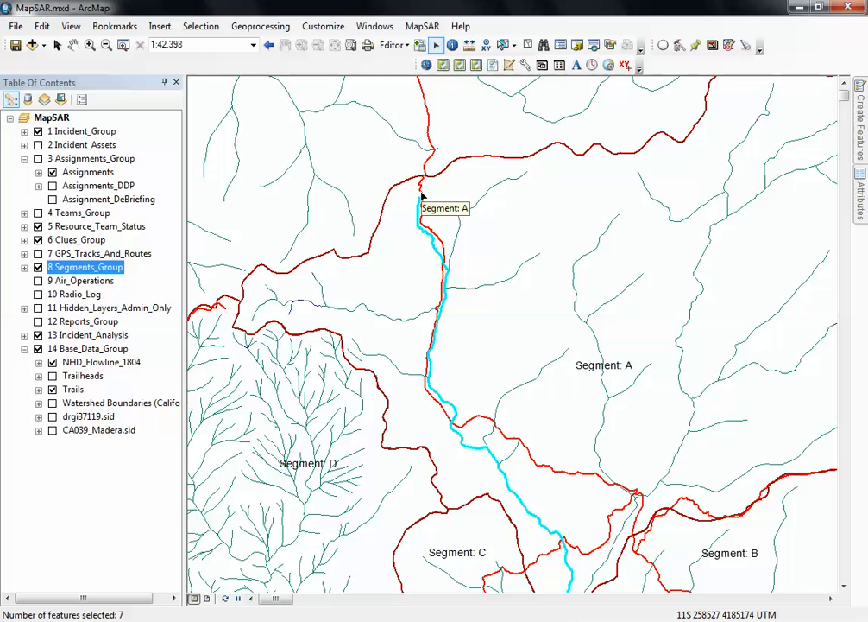
{"action": "left_click", "coordinate": [399, 46]}
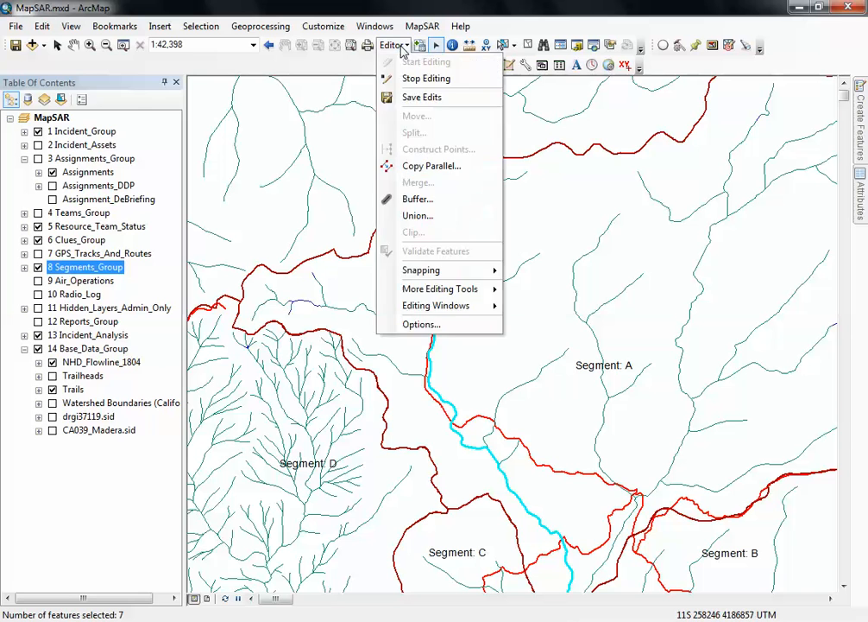
{"action": "left_click", "coordinate": [413, 199]}
{"action": "left_click", "coordinate": [567, 371]}
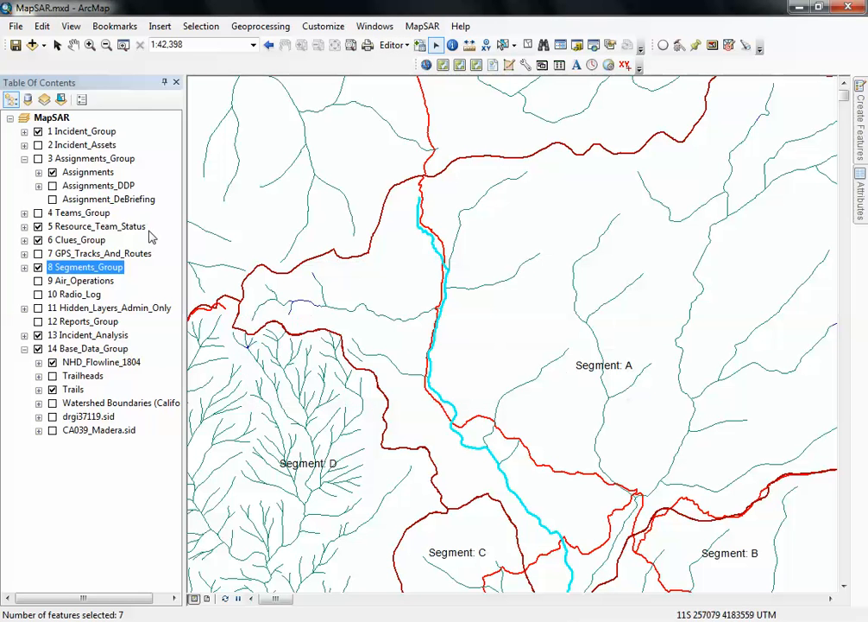
- Show the Assignments_Group and buffer the selected creek lines by a distance of 15 with the Not Assigned template
{"action": "left_click", "coordinate": [38, 159]}
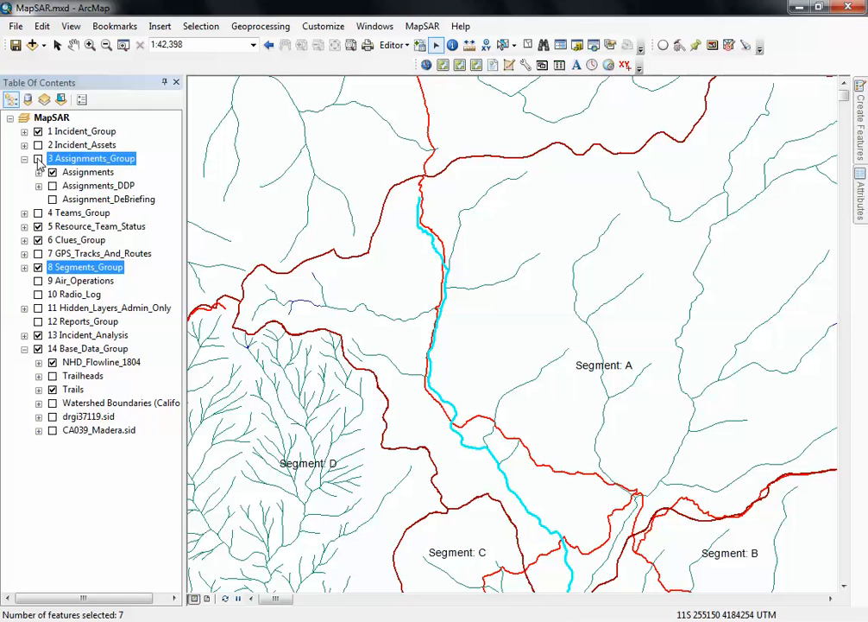
{"action": "left_click", "coordinate": [404, 47]}
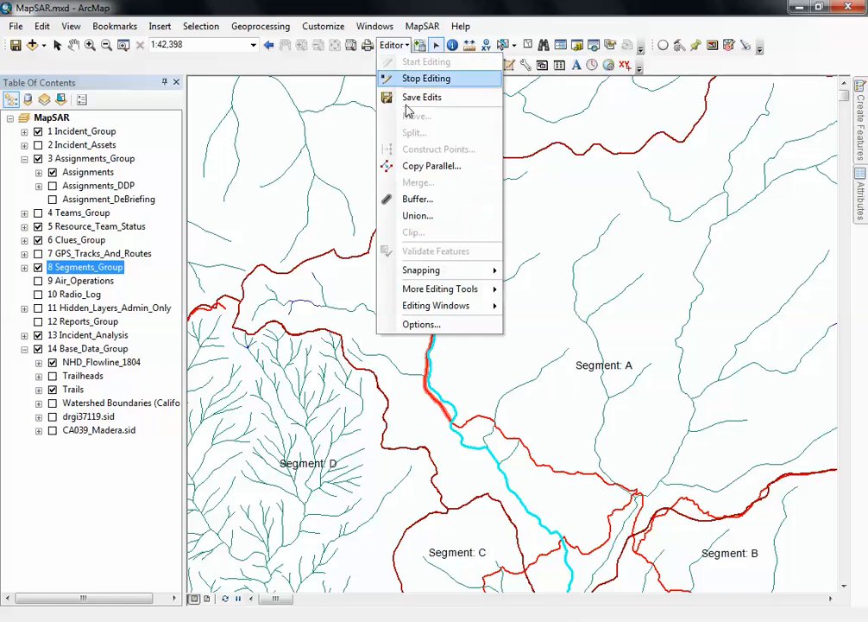
{"action": "left_click", "coordinate": [414, 199]}
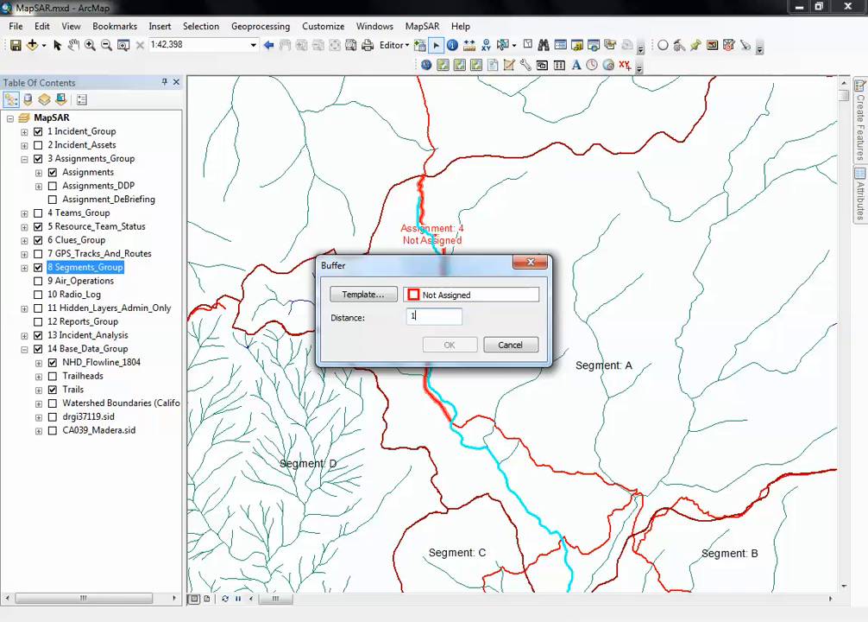
{"action": "type", "text": "15"}
{"action": "left_click", "coordinate": [438, 345]}
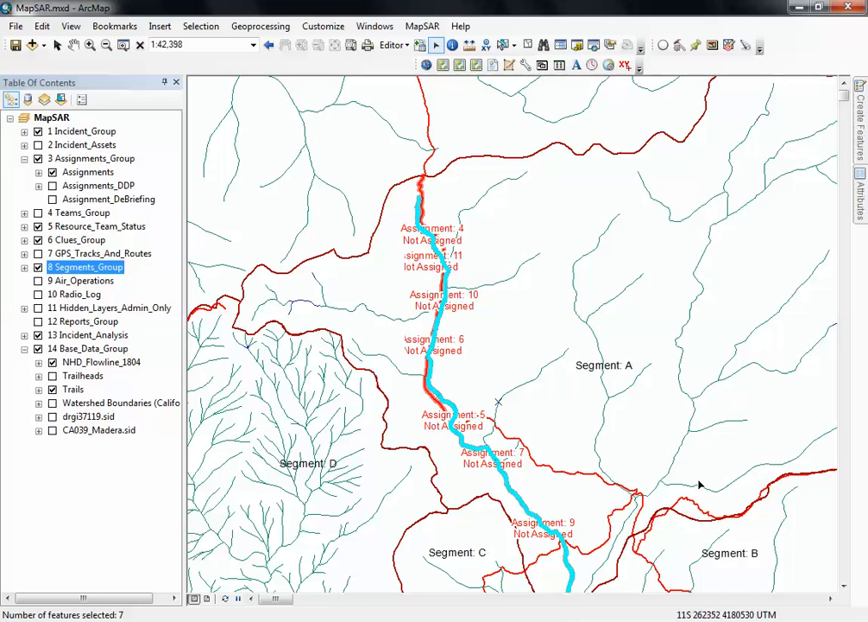
- Merge the creek buffer polygons into feature 13 (Assignments) and clear the selection
{"action": "left_click", "coordinate": [843, 585]}
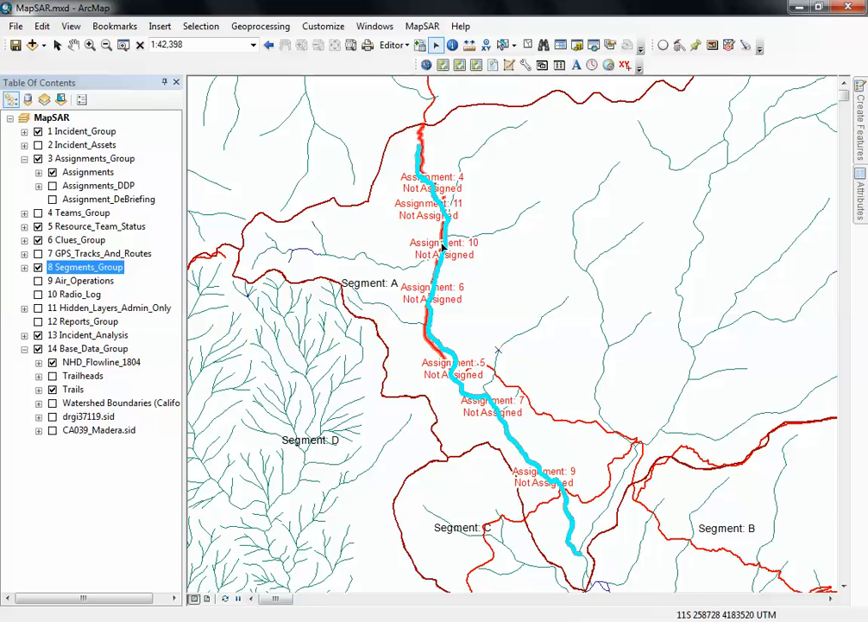
{"action": "mouse_move", "coordinate": [477, 297]}
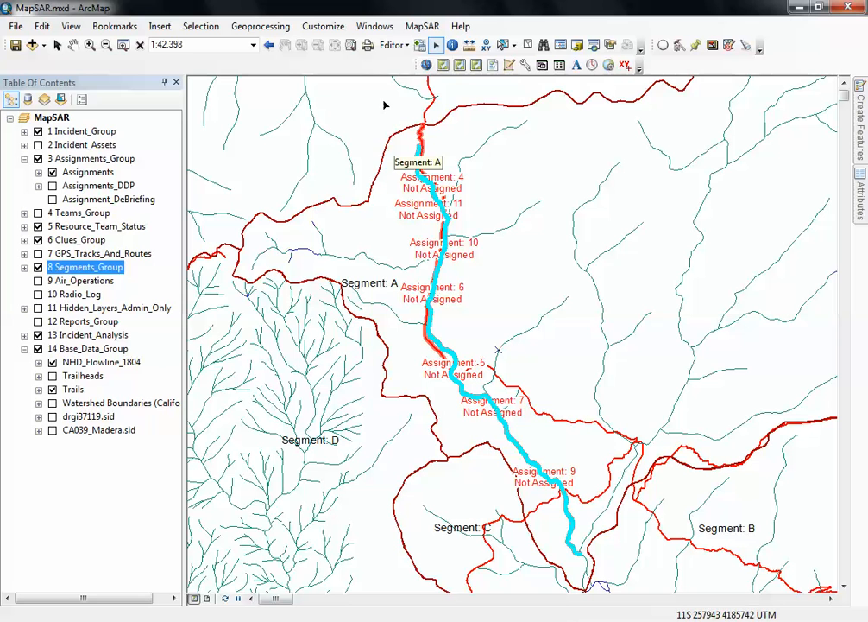
{"action": "left_click", "coordinate": [403, 46]}
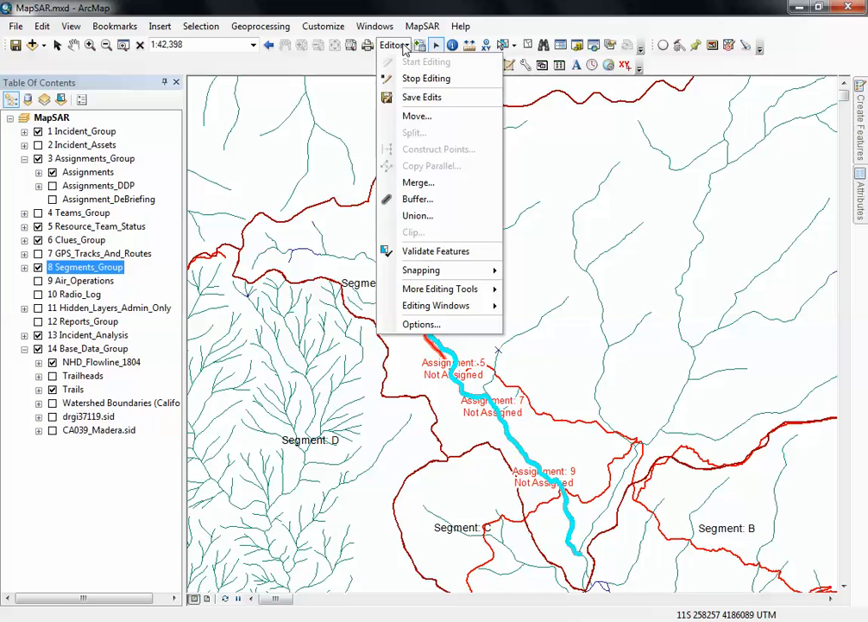
{"action": "left_click", "coordinate": [448, 189]}
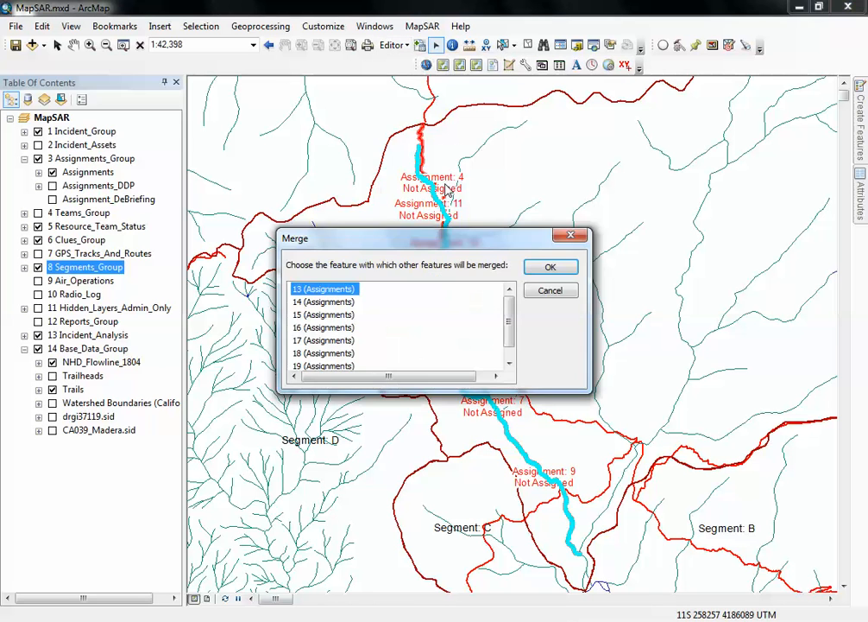
{"action": "left_click_drag", "start_coordinate": [509, 315], "coordinate": [513, 292]}
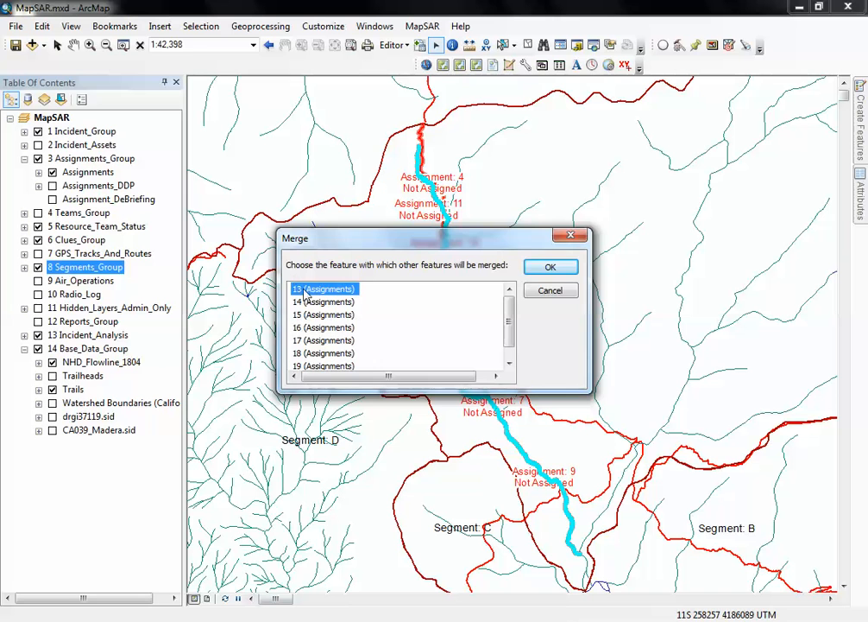
{"action": "left_click", "coordinate": [562, 267]}
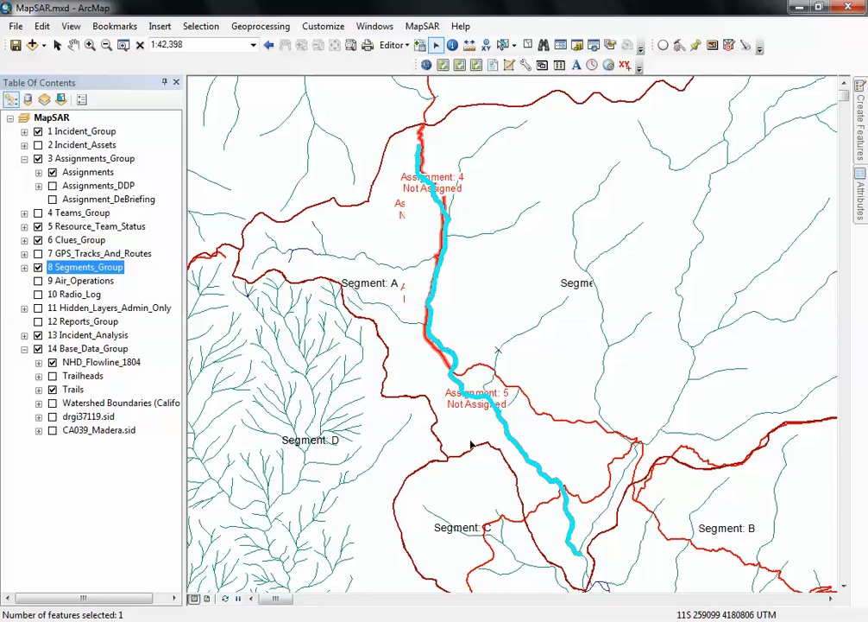
{"action": "mouse_move", "coordinate": [455, 363]}
{"action": "left_click", "coordinate": [528, 46]}
{"action": "mouse_move", "coordinate": [500, 314]}
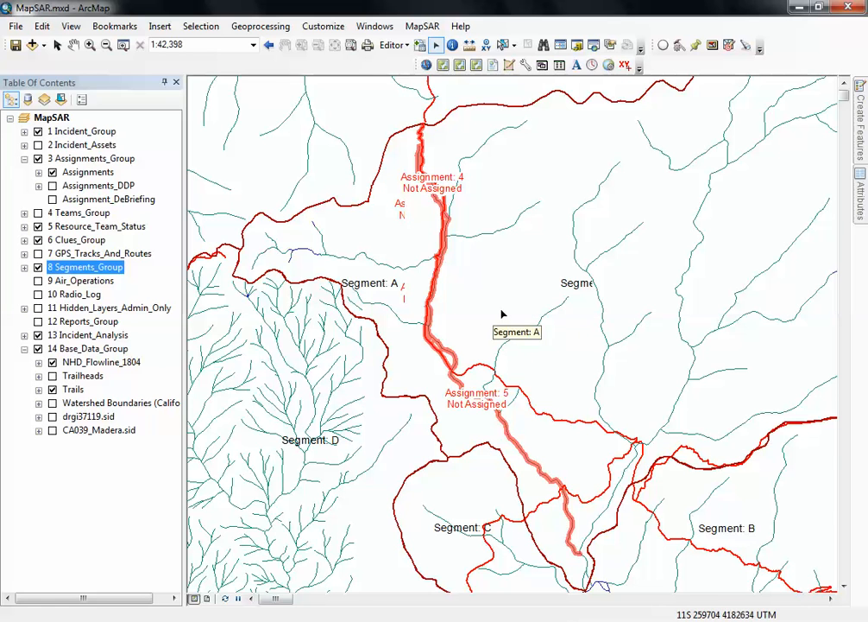
{"action": "left_click", "coordinate": [591, 289]}
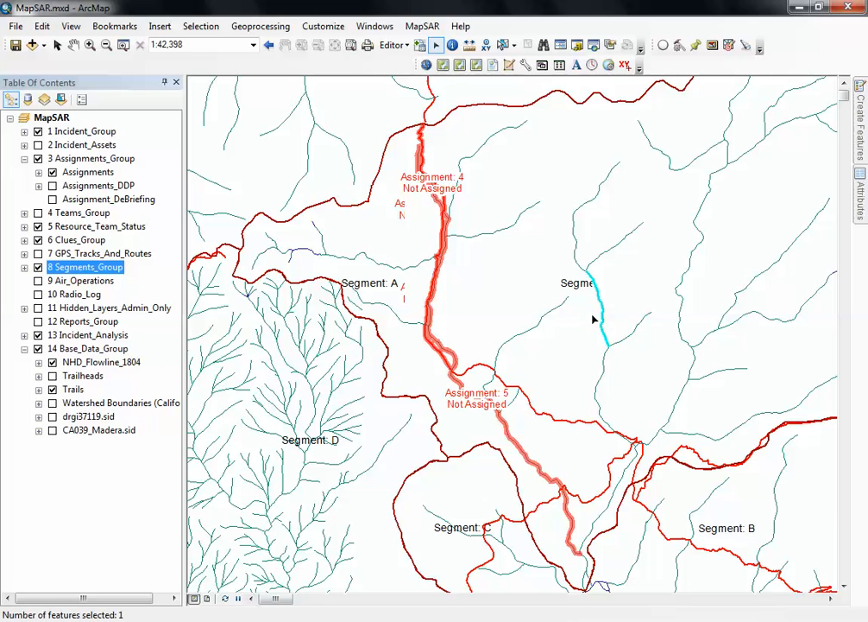
{"action": "left_click", "coordinate": [578, 391]}
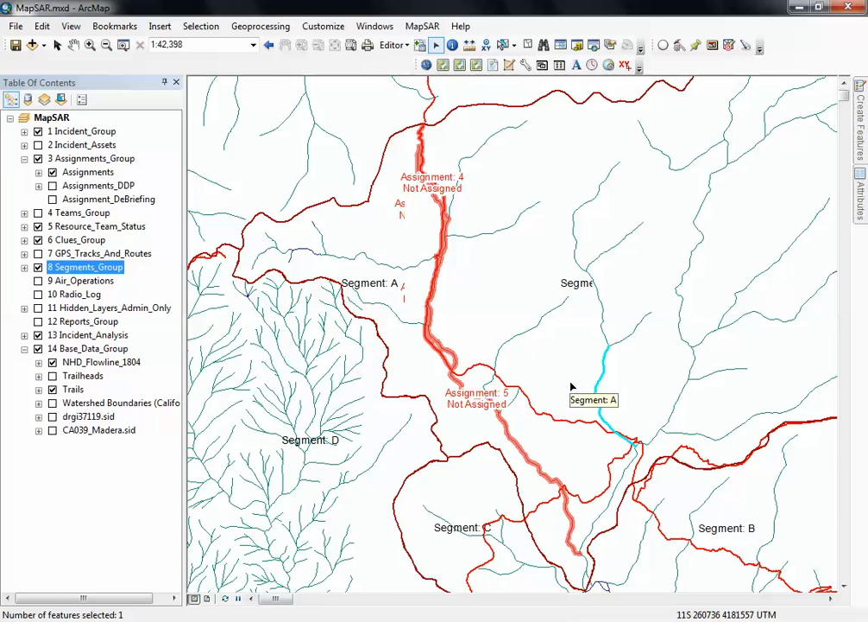
{"action": "left_click", "coordinate": [560, 250]}
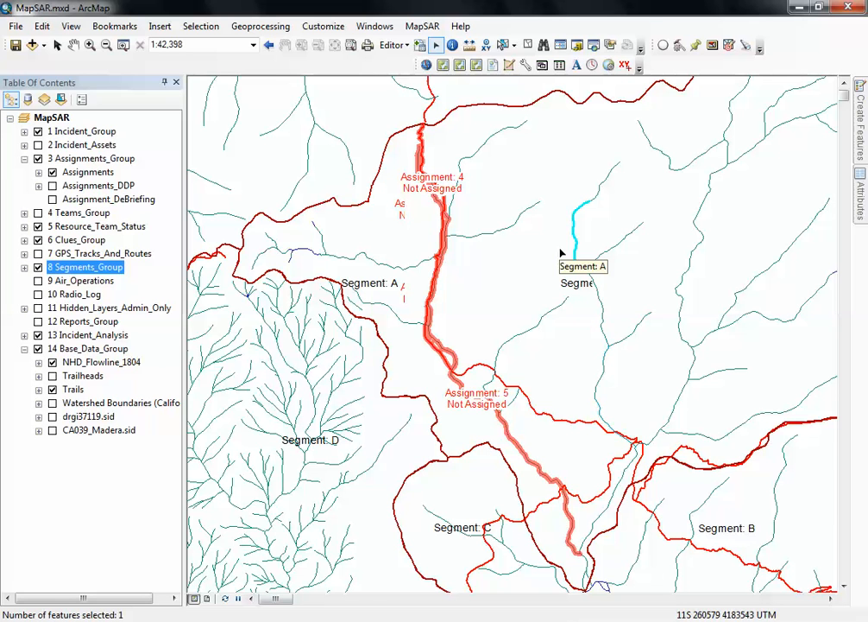
{"action": "left_click", "coordinate": [656, 274]}
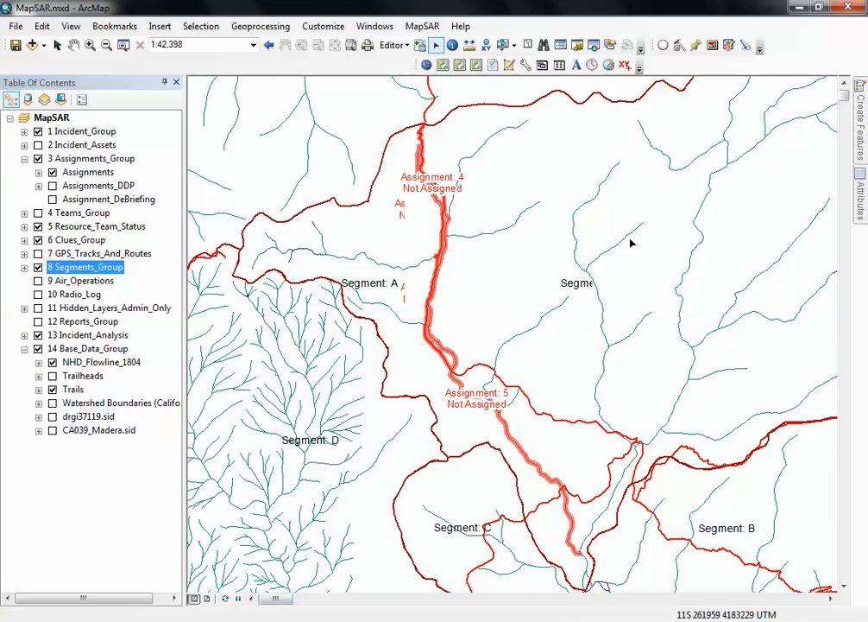
- Show the drgi37119.sid topographic map and select the connected stream lines through the middle of Segment A down to the trail junction
{"action": "left_click", "coordinate": [52, 416]}
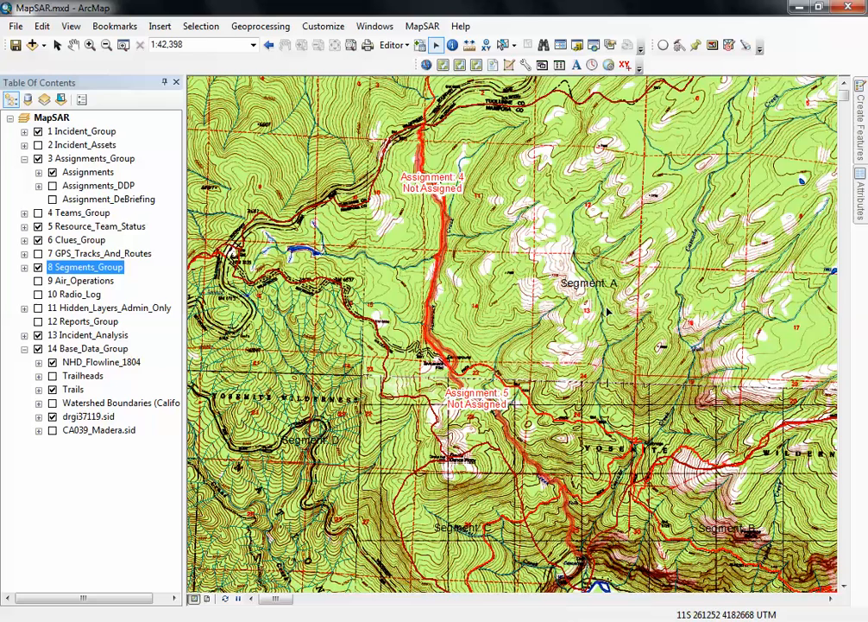
{"action": "left_click", "coordinate": [588, 326]}
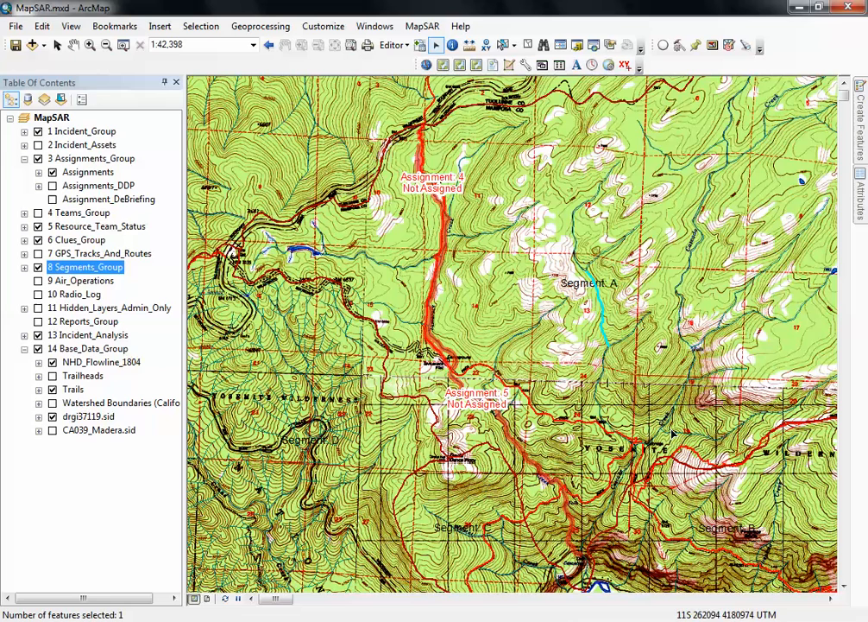
{"action": "left_click", "coordinate": [615, 386], "text": "shift"}
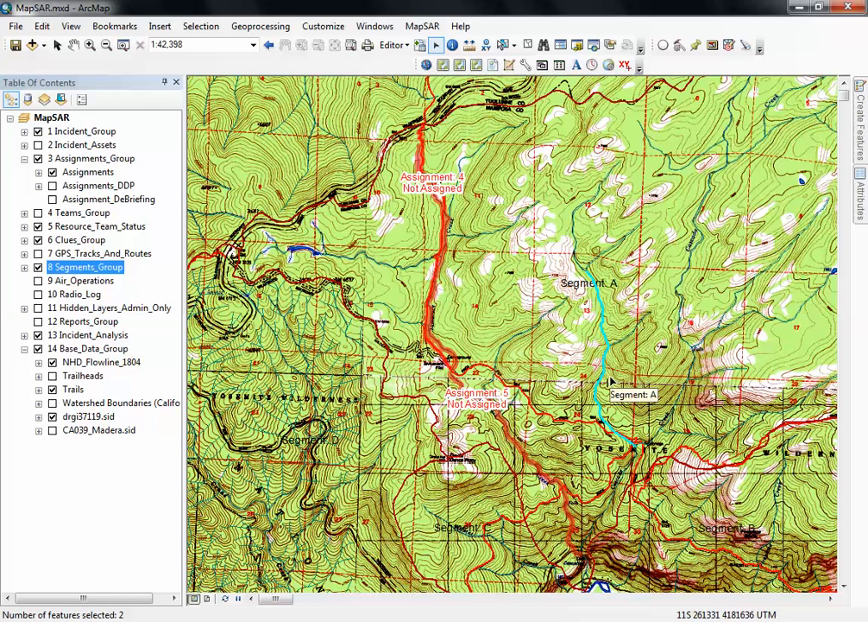
{"action": "left_click", "coordinate": [576, 235], "text": "shift"}
{"action": "left_click", "coordinate": [600, 181], "text": "shift"}
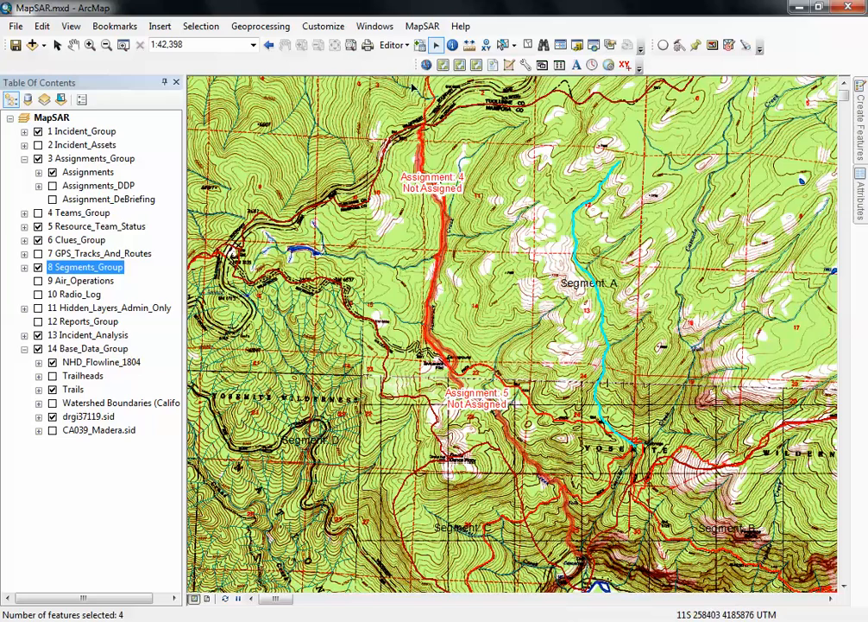
- Buffer the selected stream lines through Segment A by a distance of 50 with the Not Assigned template
{"action": "left_click", "coordinate": [393, 45]}
{"action": "left_click", "coordinate": [405, 171]}
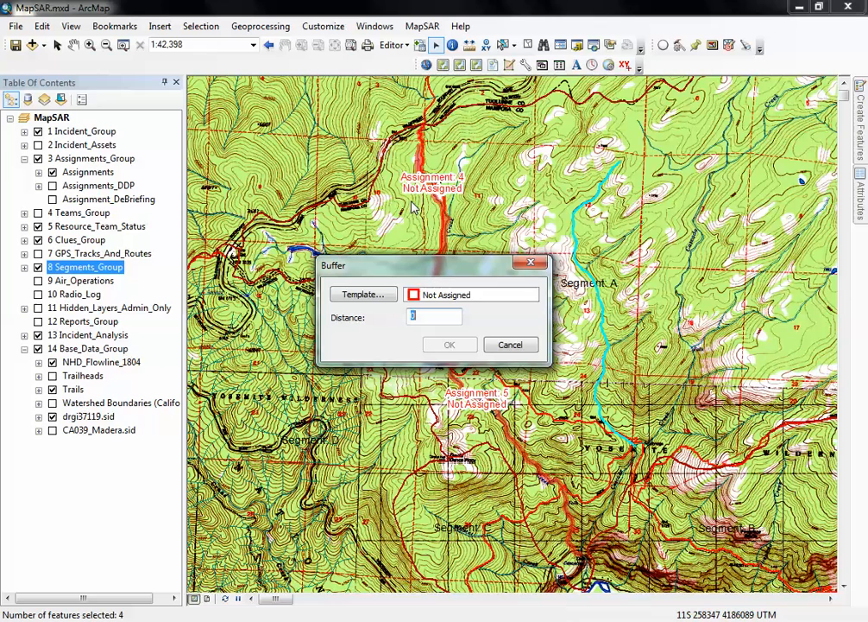
{"action": "type", "text": "50"}
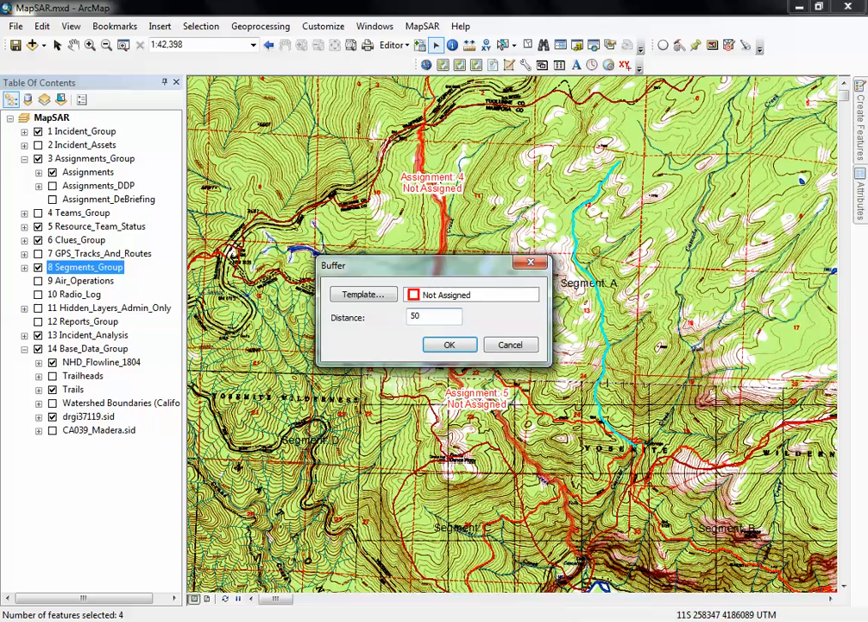
{"action": "left_click", "coordinate": [448, 346]}
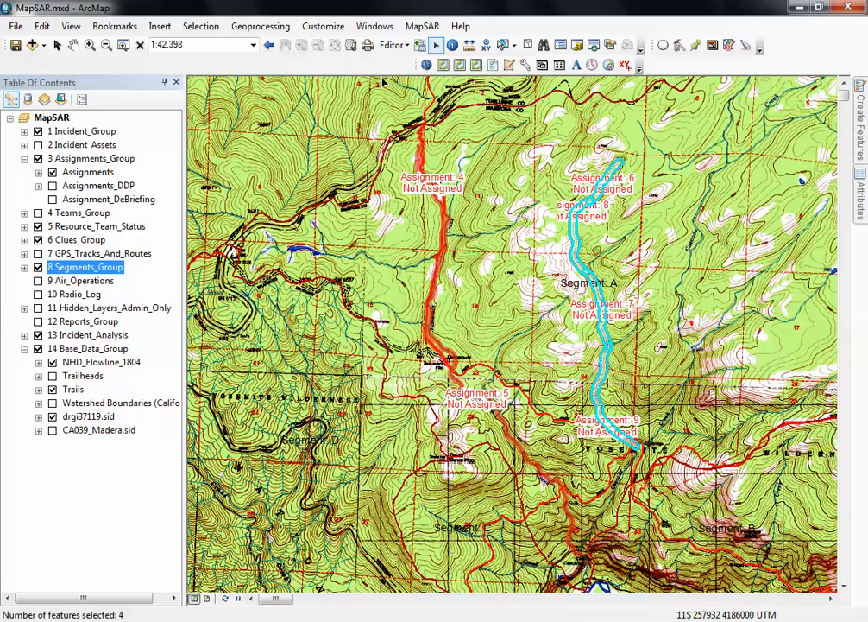
- Merge the Segment A stream buffer polygons into feature 20 (Assignments) and clear the selection
{"action": "left_click", "coordinate": [393, 44]}
{"action": "left_click", "coordinate": [406, 182]}
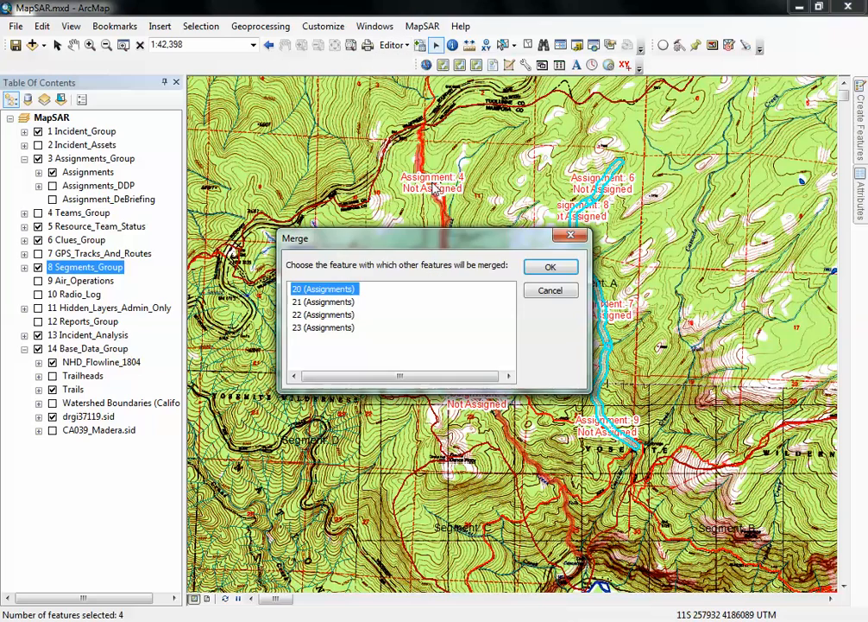
{"action": "left_click", "coordinate": [551, 266]}
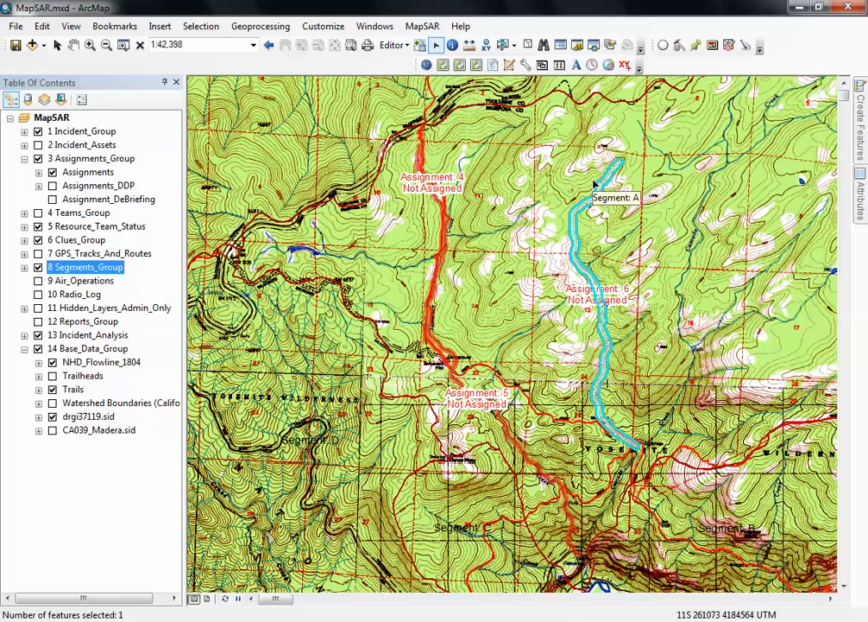
{"action": "left_click", "coordinate": [376, 250]}
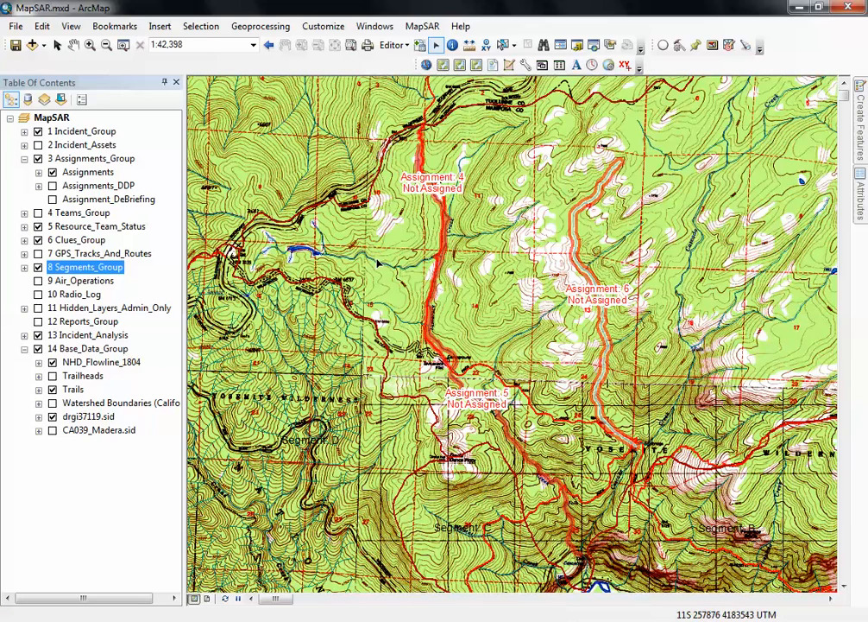
- Select the two connected stream lines joining Assignment 4 from the west and buffer them by 40 with the Not Assigned template
{"action": "left_click", "coordinate": [375, 253]}
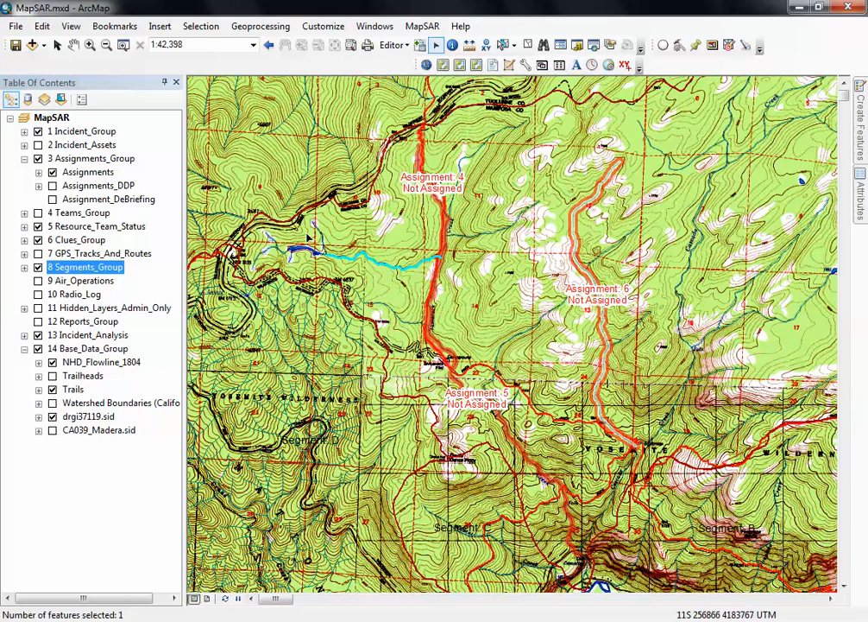
{"action": "left_click", "coordinate": [334, 242], "text": "shift"}
{"action": "left_click", "coordinate": [403, 46]}
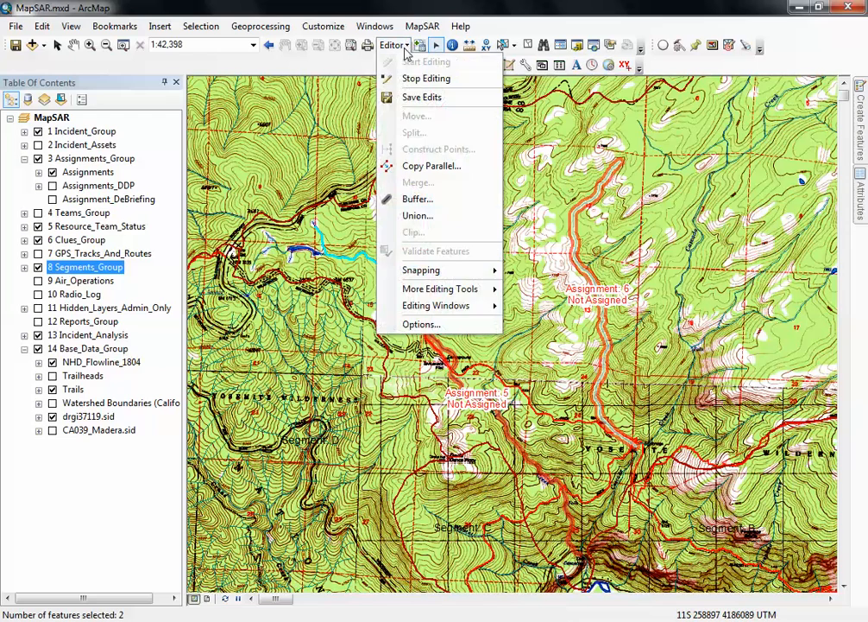
{"action": "left_click", "coordinate": [417, 198]}
{"action": "type", "text": "40"}
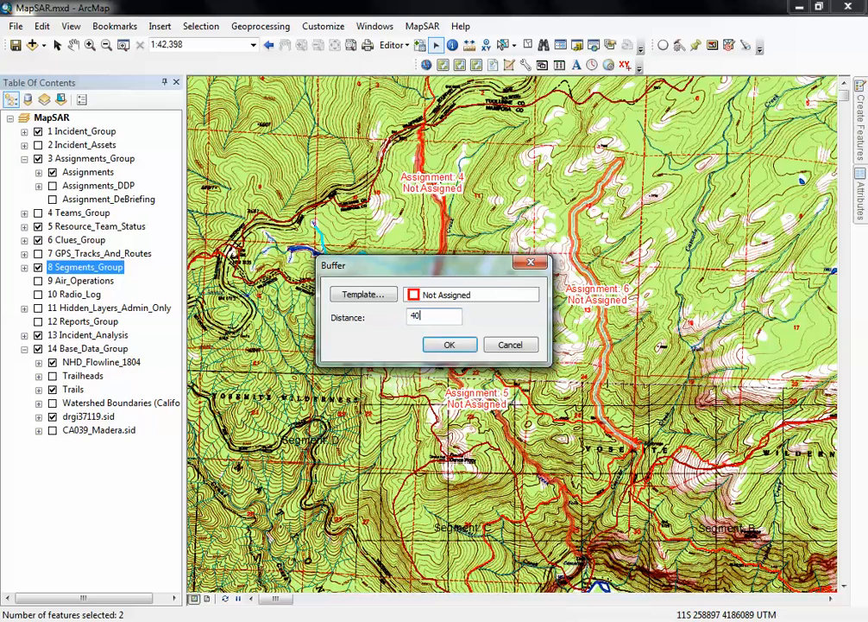
{"action": "left_click", "coordinate": [456, 345]}
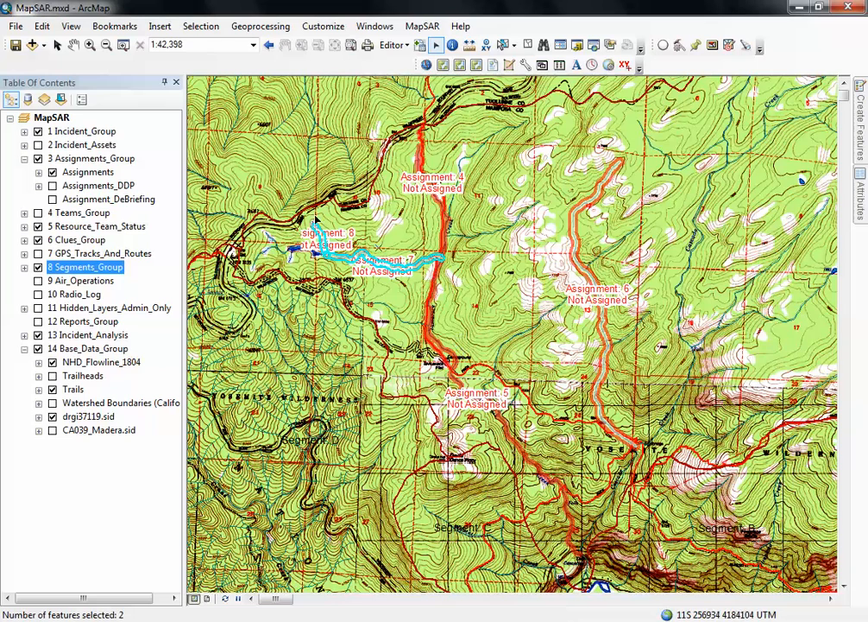
- Merge the two stream buffer polygons west of Assignment 4 into one assignment
{"action": "left_click", "coordinate": [402, 46]}
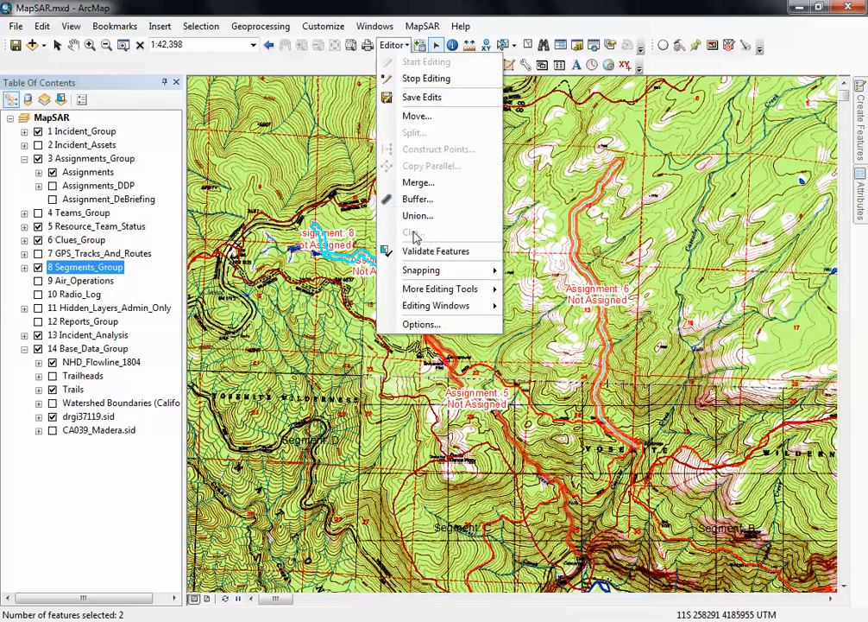
{"action": "left_click", "coordinate": [416, 181]}
{"action": "left_click", "coordinate": [548, 268]}
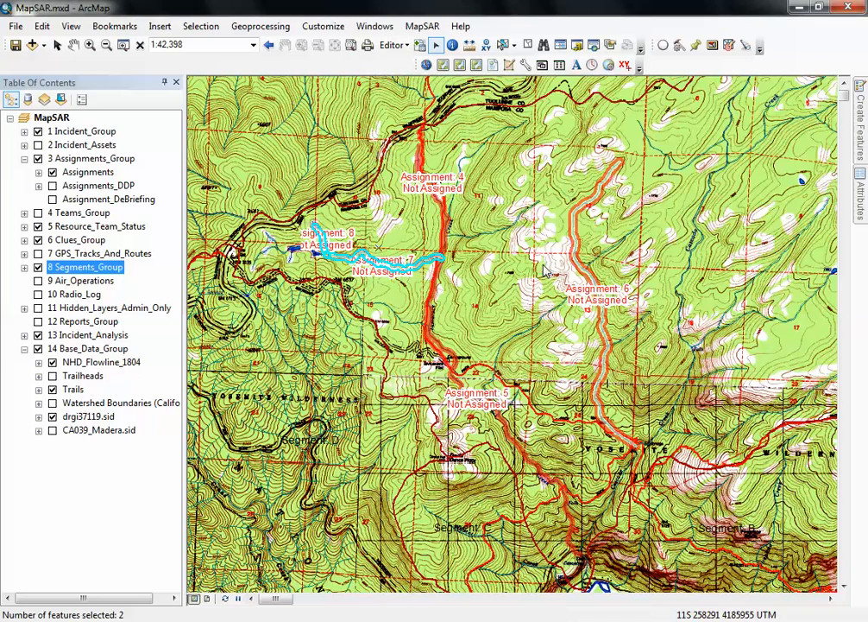